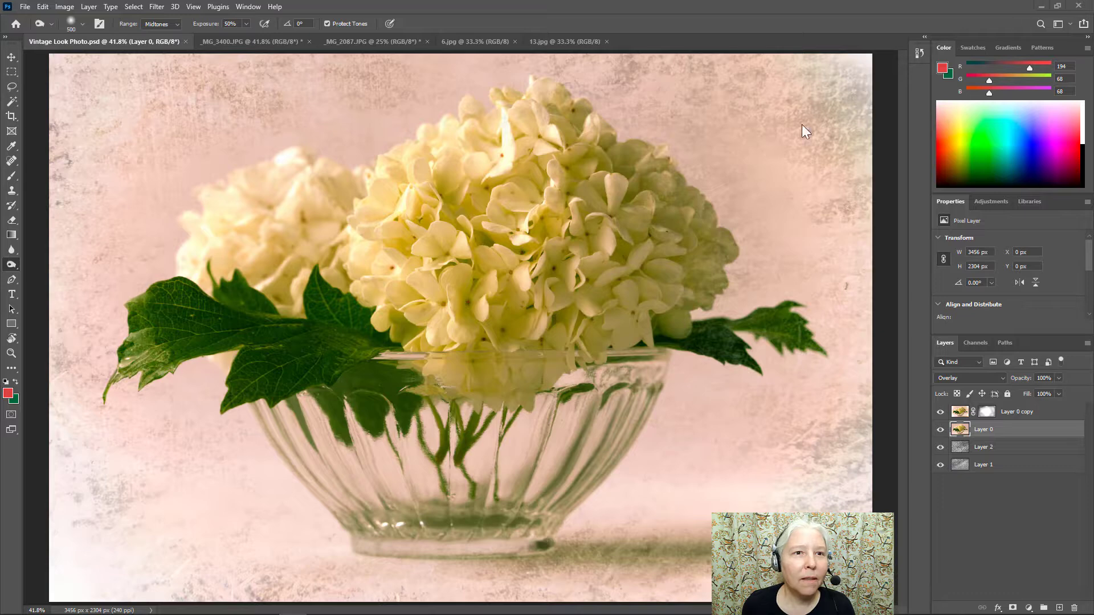
# - Show the _MG_3400.JPG photo, then switch to Google Classroom in Chrome and expand the Vintage Look Photo Effect assignment under Photoshop Tutorials
pyautogui.click(243, 45)
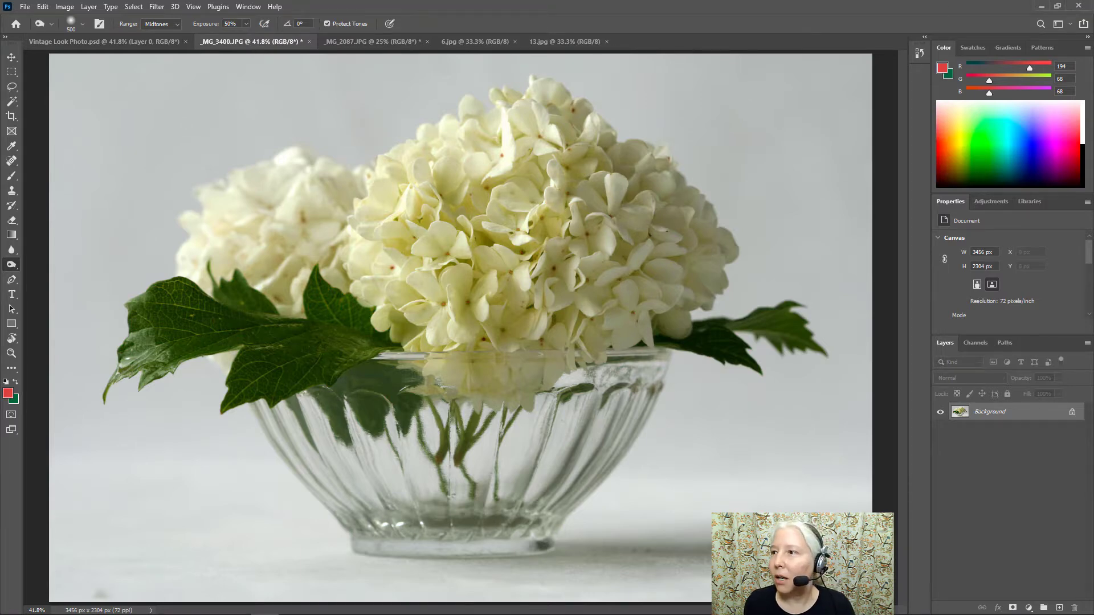
pyautogui.moveTo(364, 608)
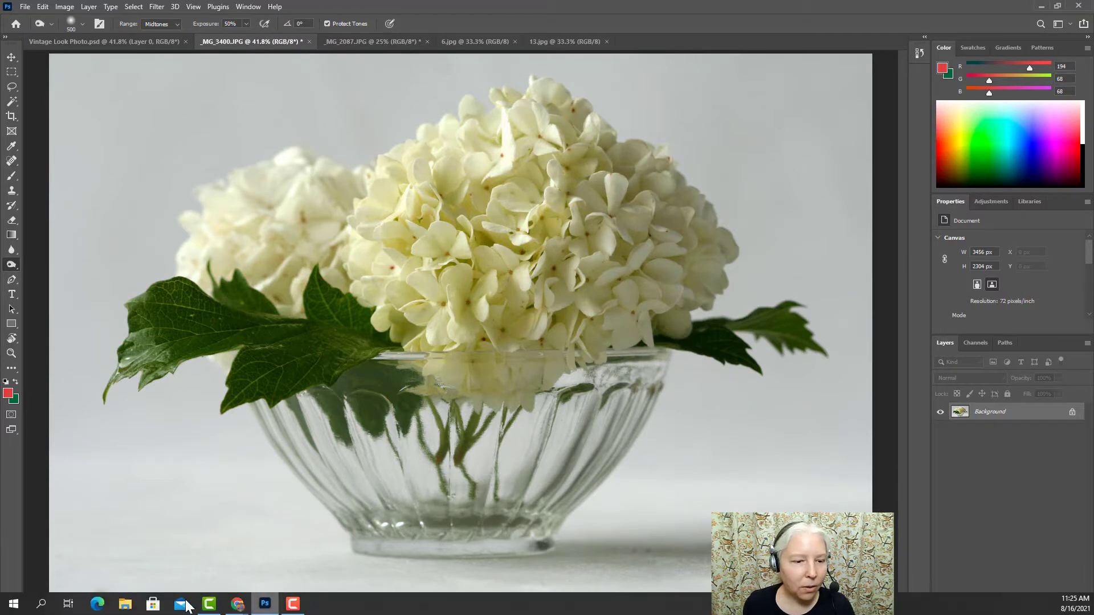
pyautogui.moveTo(237, 605)
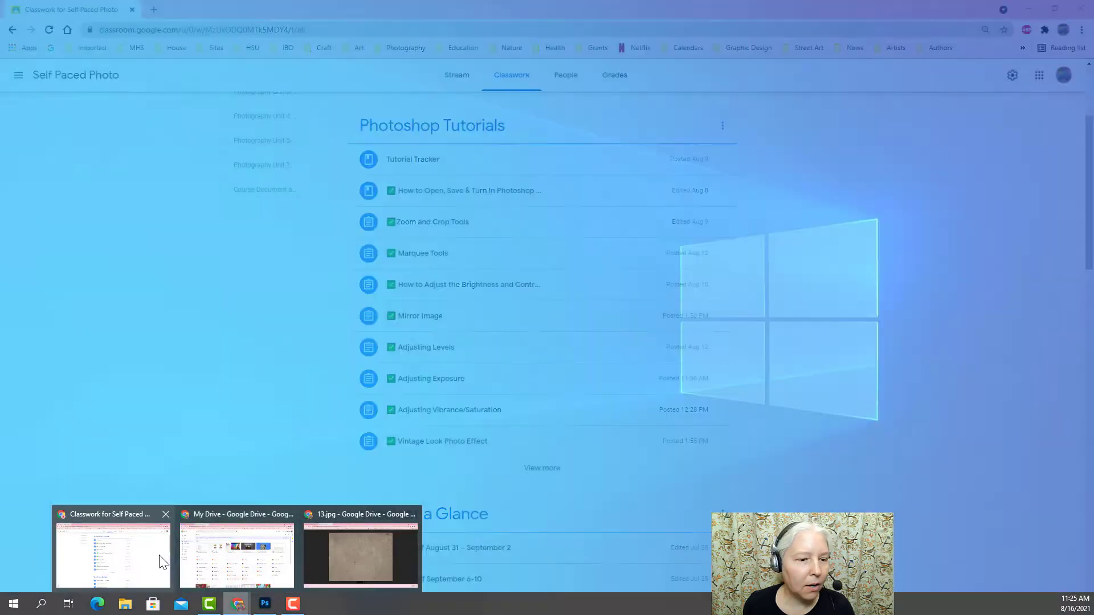
pyautogui.click(162, 561)
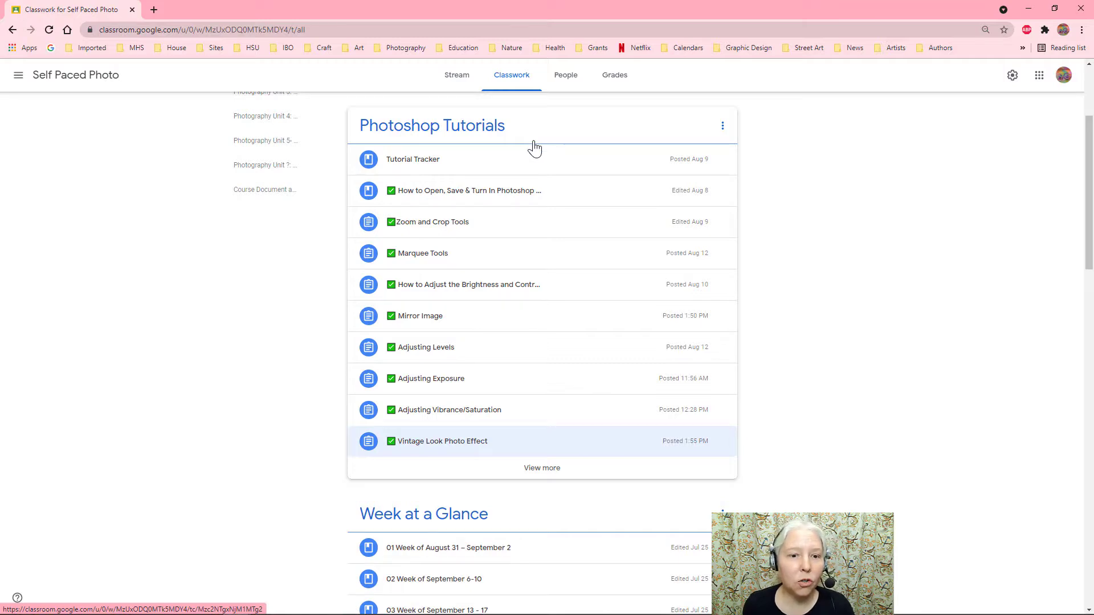
pyautogui.click(410, 441)
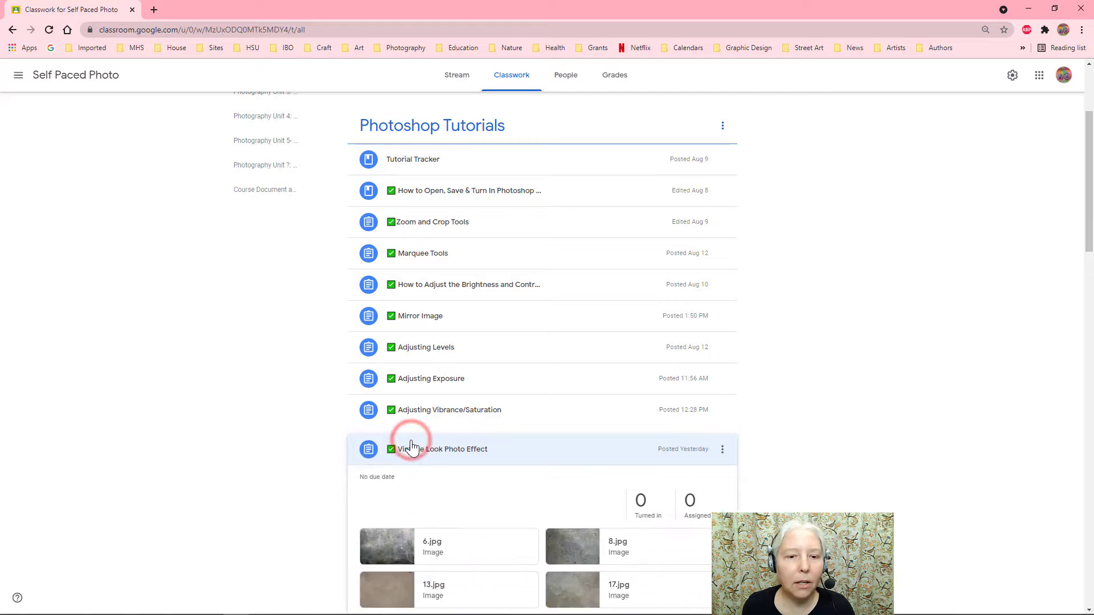
pyautogui.scroll(-1, 476, 470)
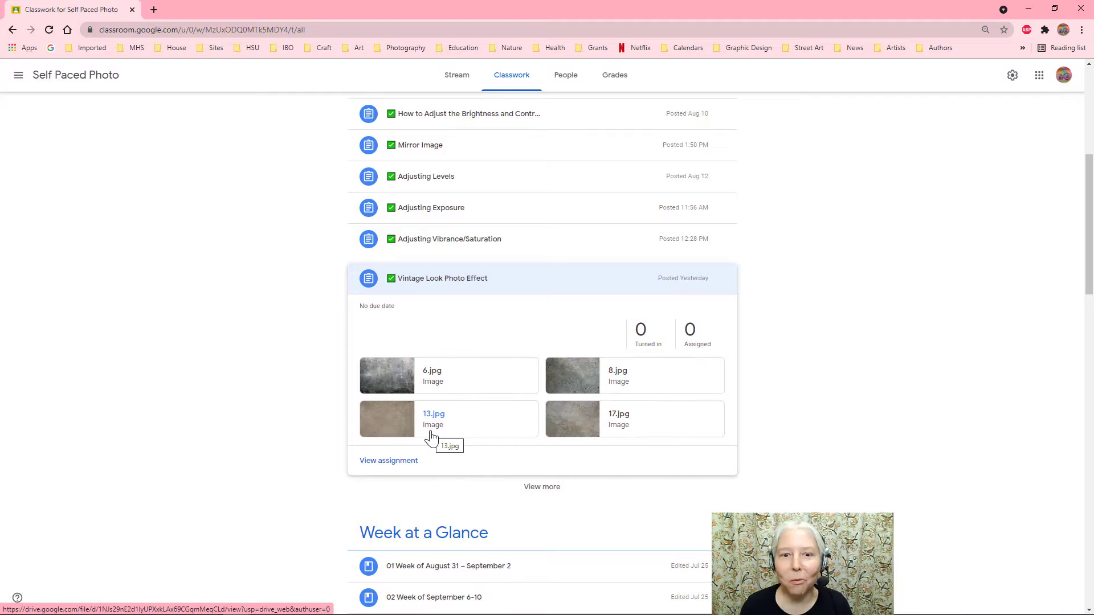
# - Open the 13.jpg texture from the assignment in its own window and download it to the Downloads folder as 13 (1)
pyautogui.click(397, 422)
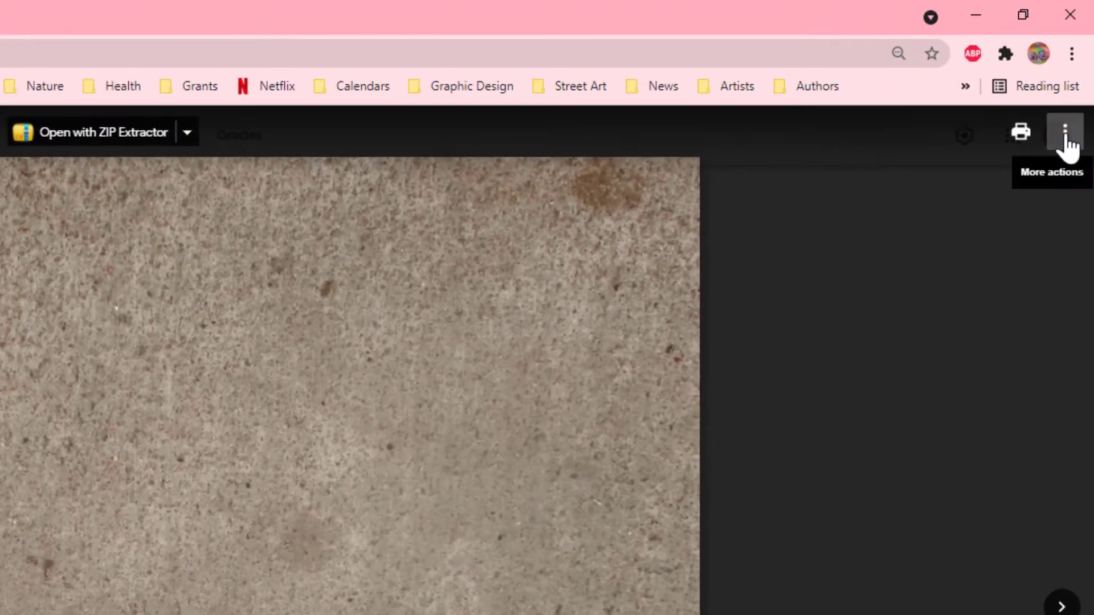
pyautogui.click(1063, 139)
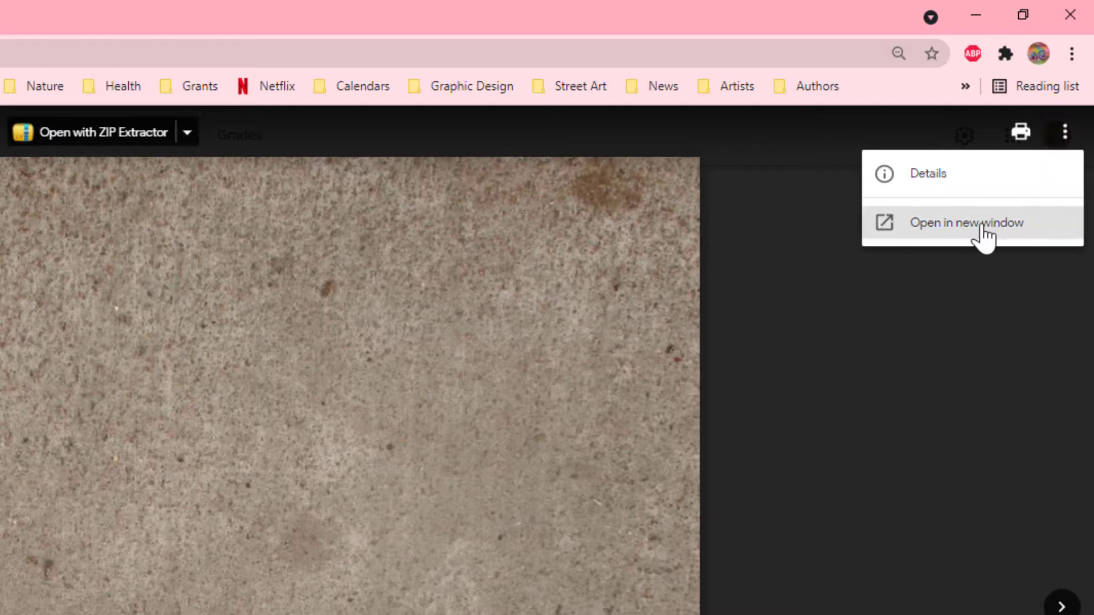
pyautogui.click(945, 227)
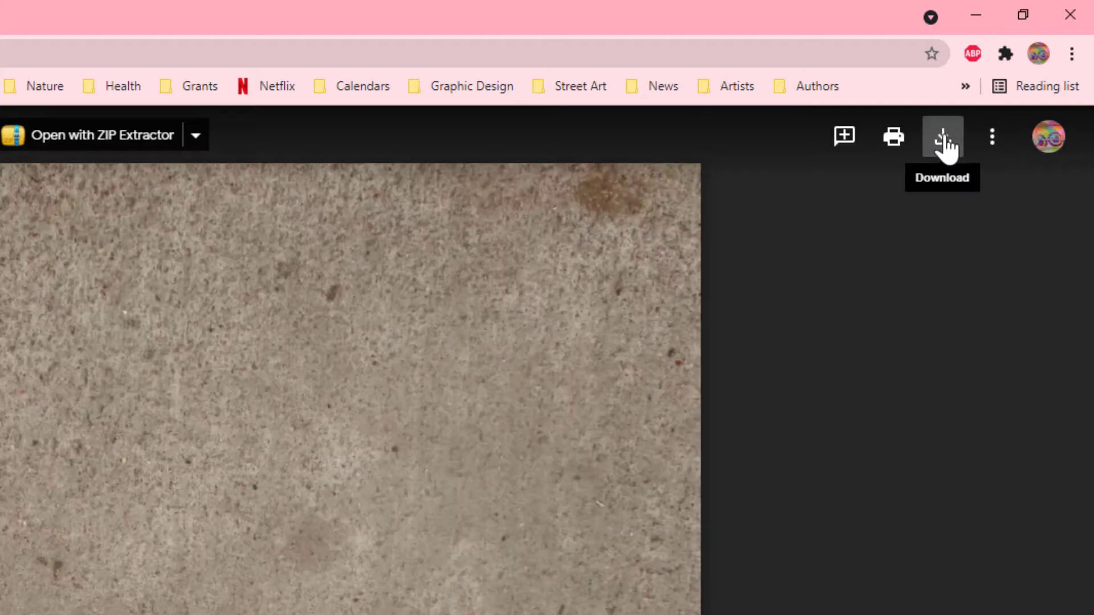
pyautogui.click(943, 141)
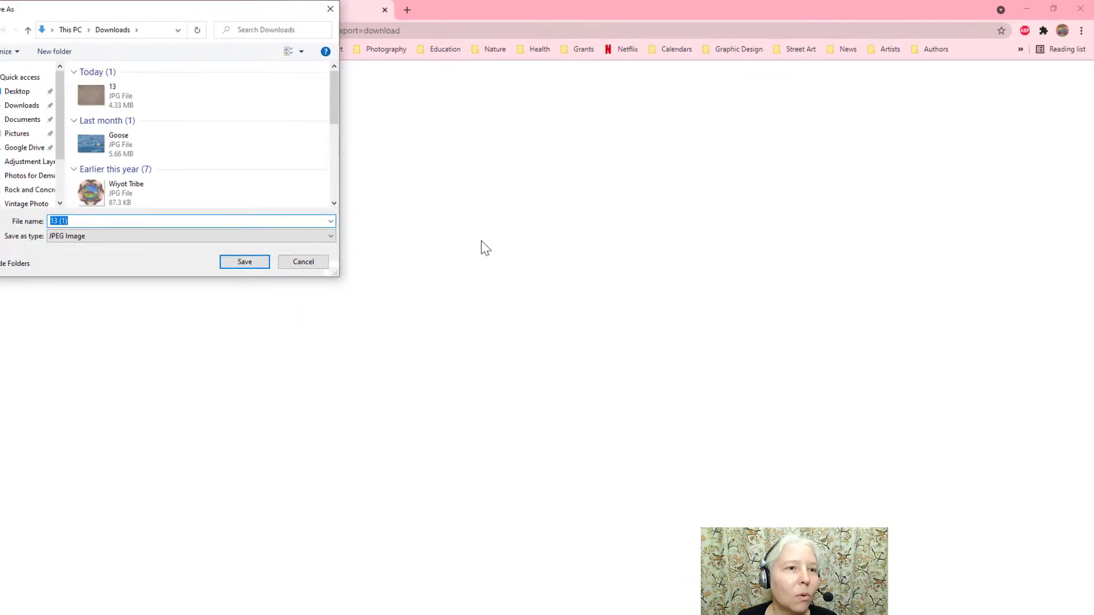
pyautogui.click(268, 254)
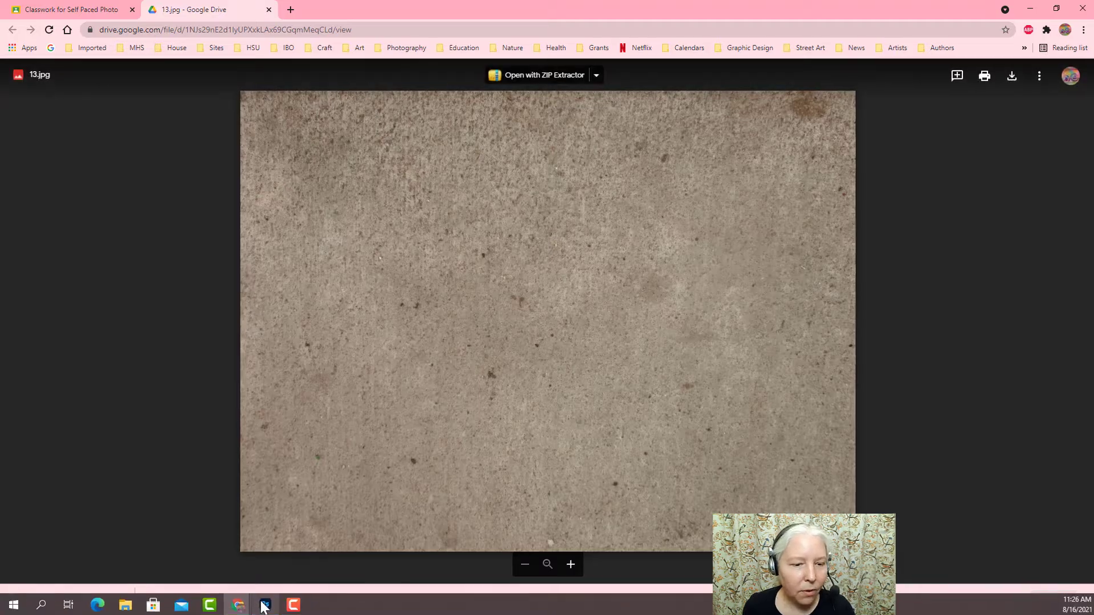
# - Switch back to Photoshop and place the 13 JPG texture from Downloads as an embedded image in _MG_3400.JPG
pyautogui.click(264, 603)
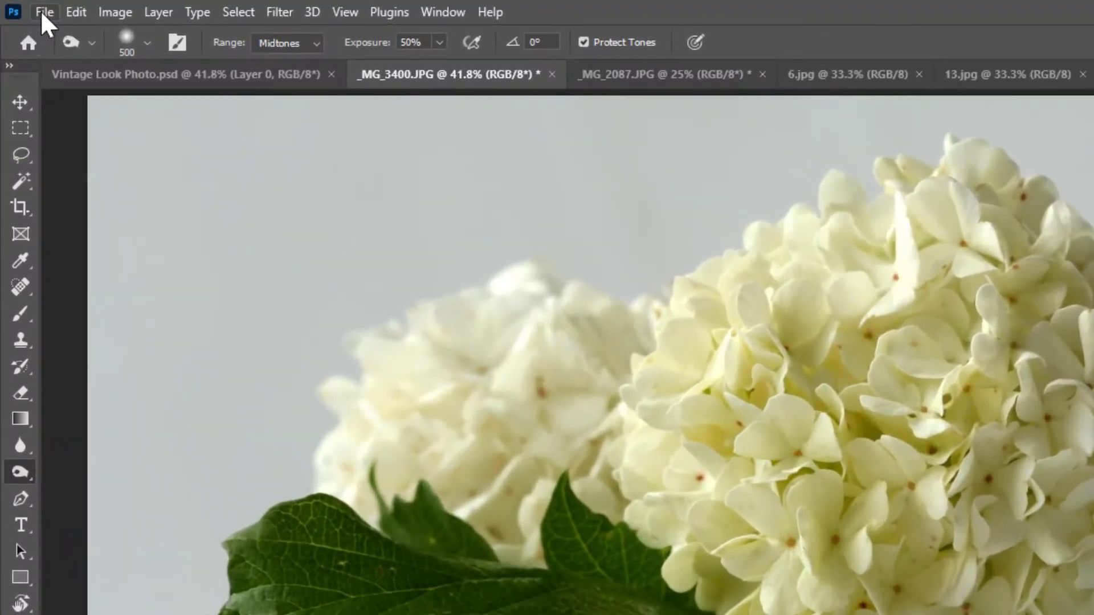
pyautogui.click(43, 12)
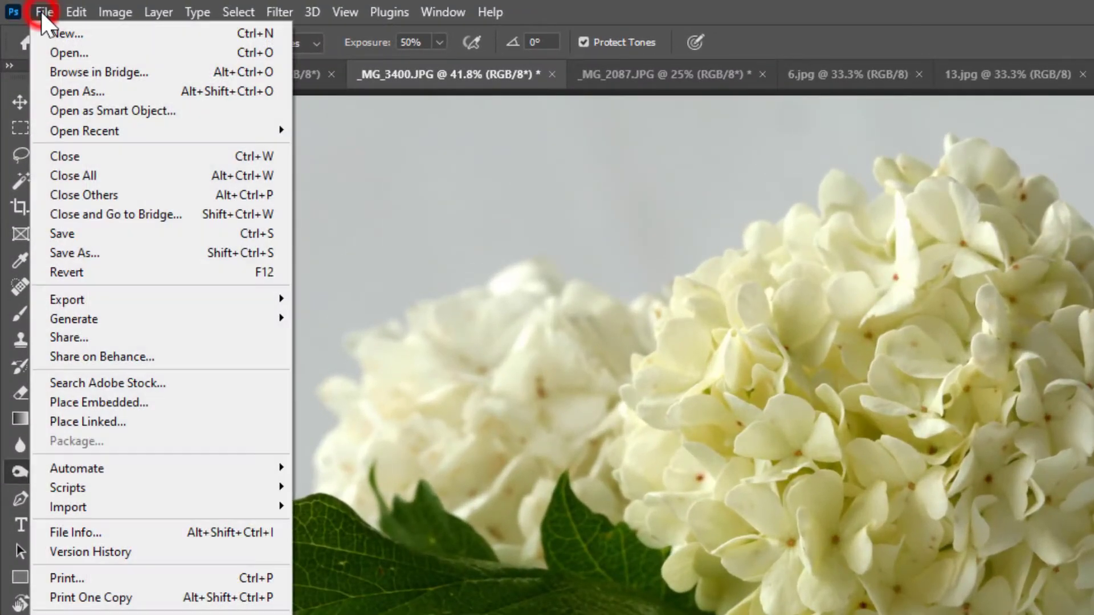
pyautogui.click(122, 403)
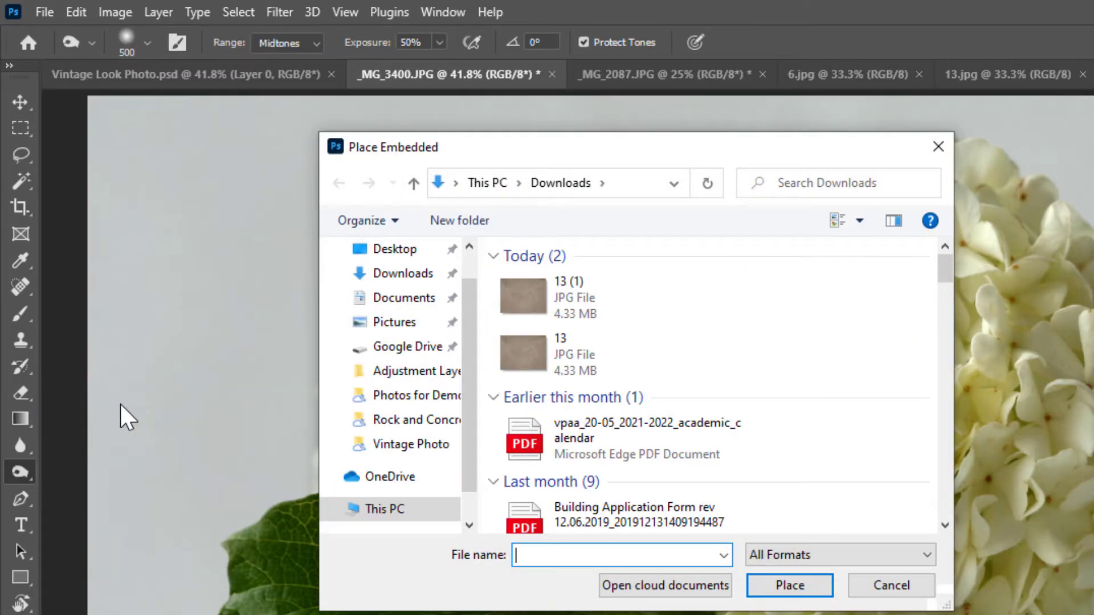
pyautogui.click(516, 352)
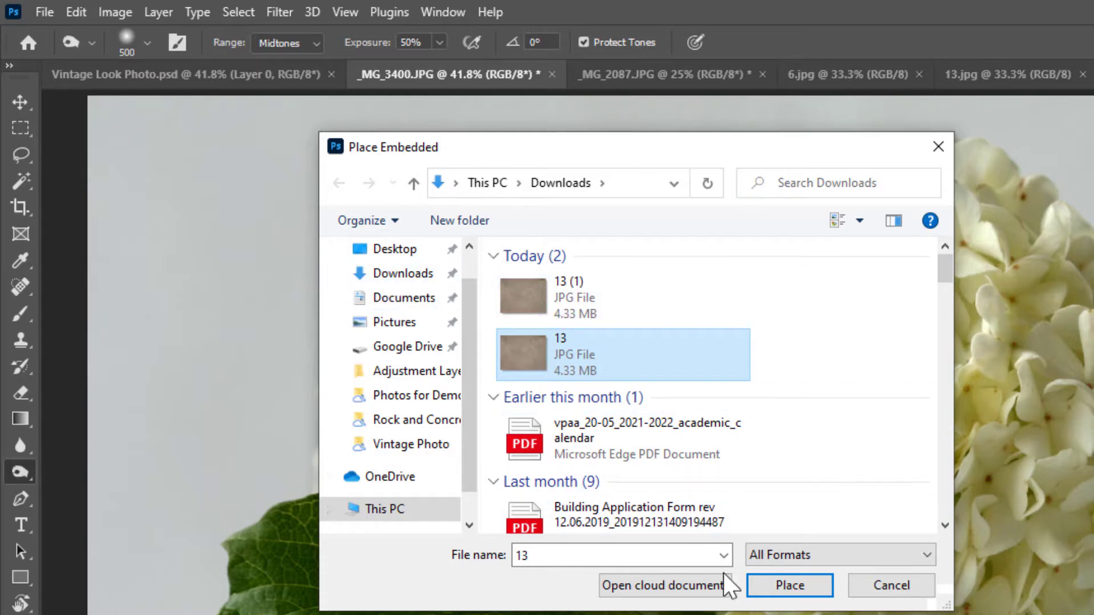
pyautogui.click(795, 585)
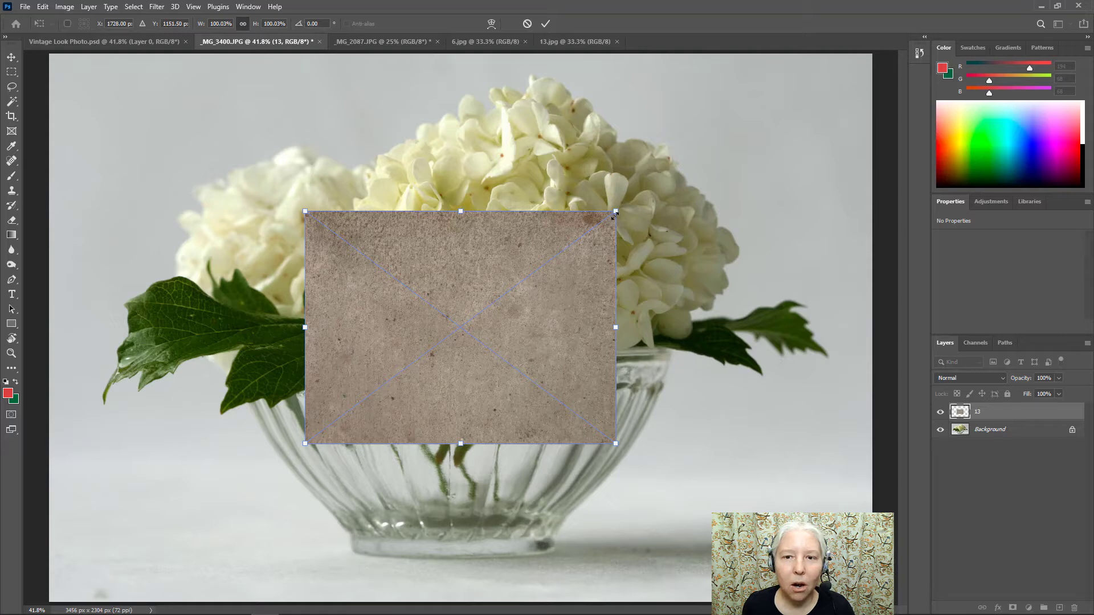
# - Move and proportionally scale the placed texture to about 265% so it covers the whole photo, and commit the transform
pyautogui.moveTo(615, 211); pyautogui.dragTo(838, 69)
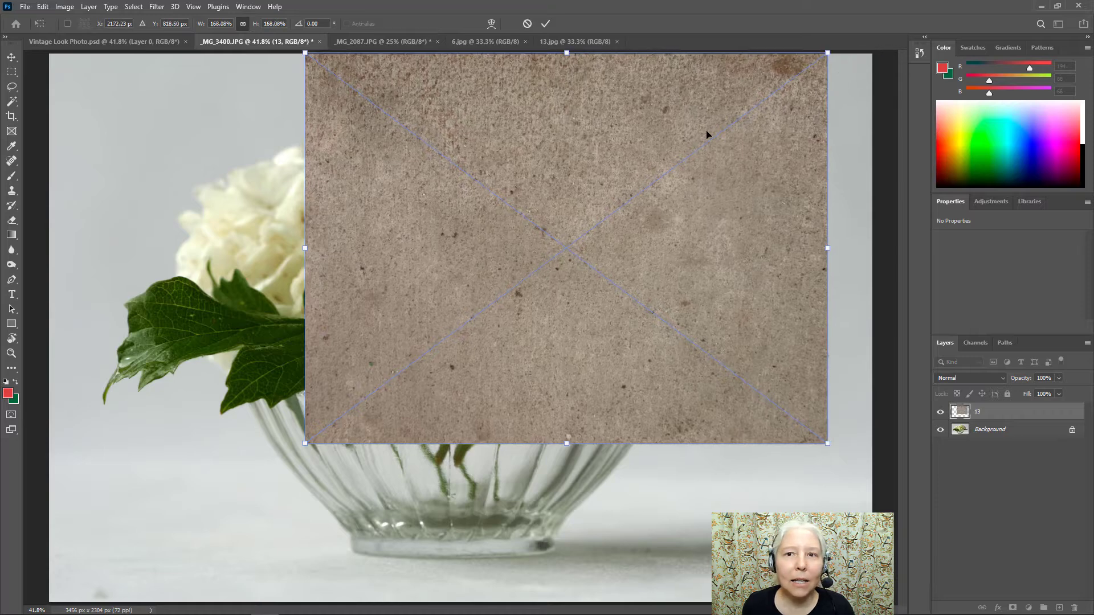
pyautogui.moveTo(706, 131); pyautogui.dragTo(443, 134)
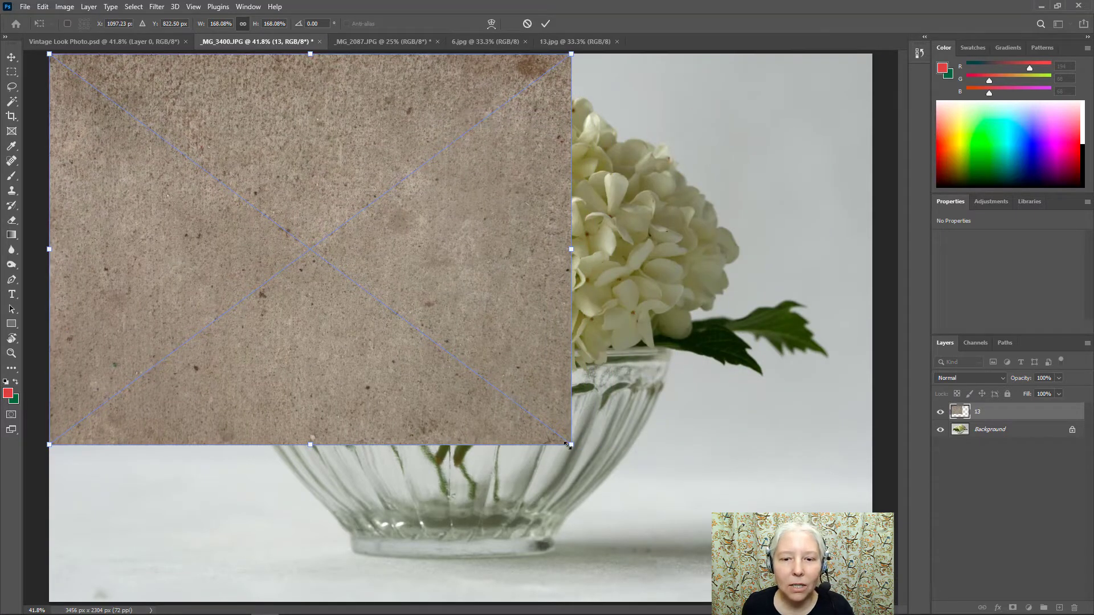
pyautogui.moveTo(572, 444); pyautogui.dragTo(909, 613)
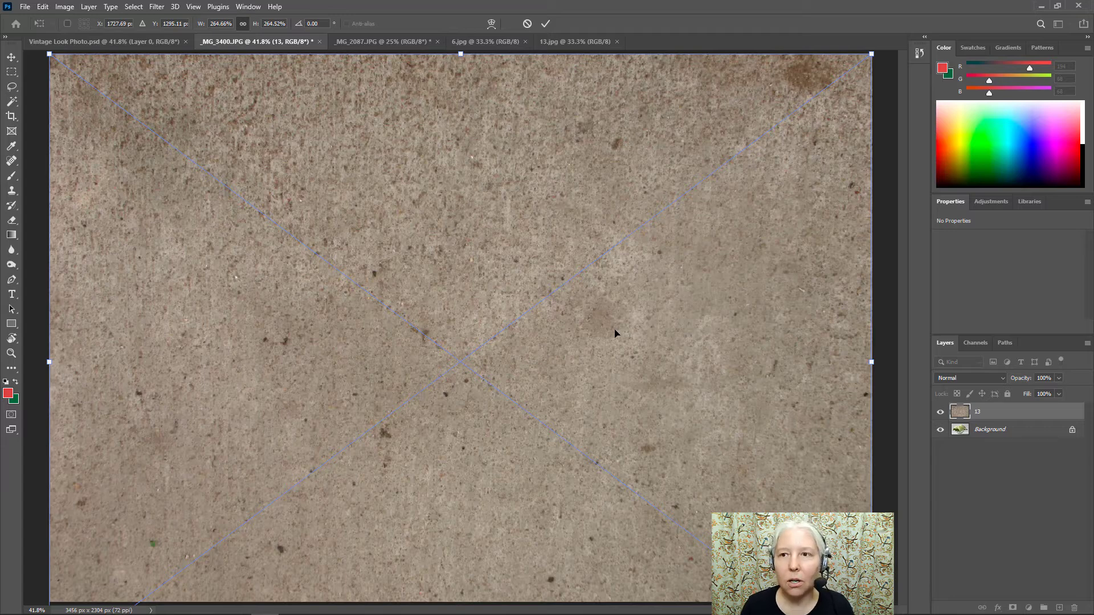
pyautogui.press('Return')
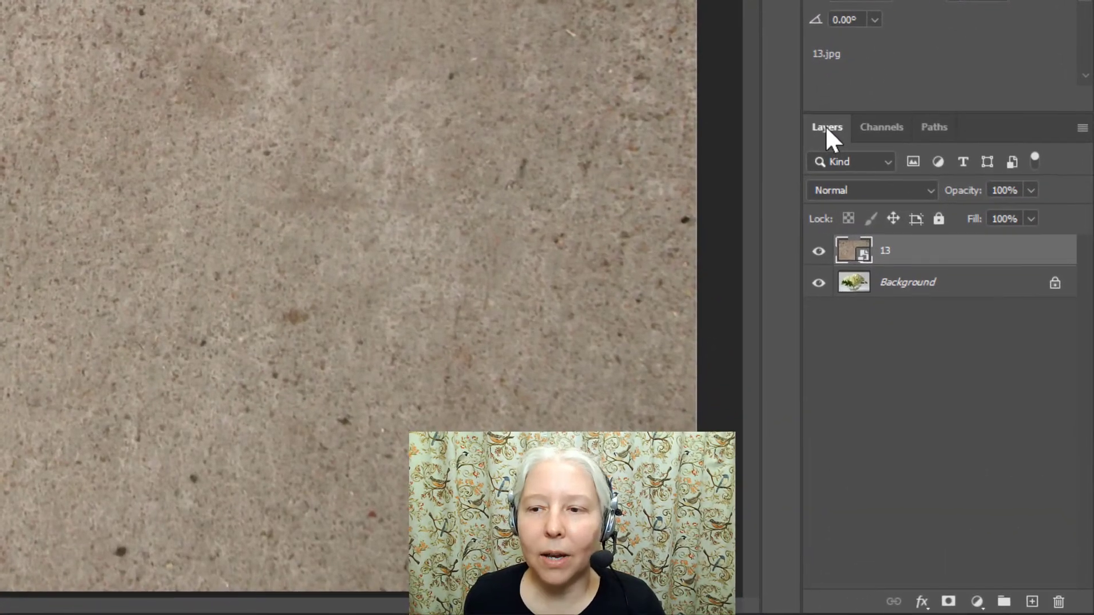
# - Set the blend mode of texture layer 13 to Overlay and add a white layer mask to it
pyautogui.click(929, 190)
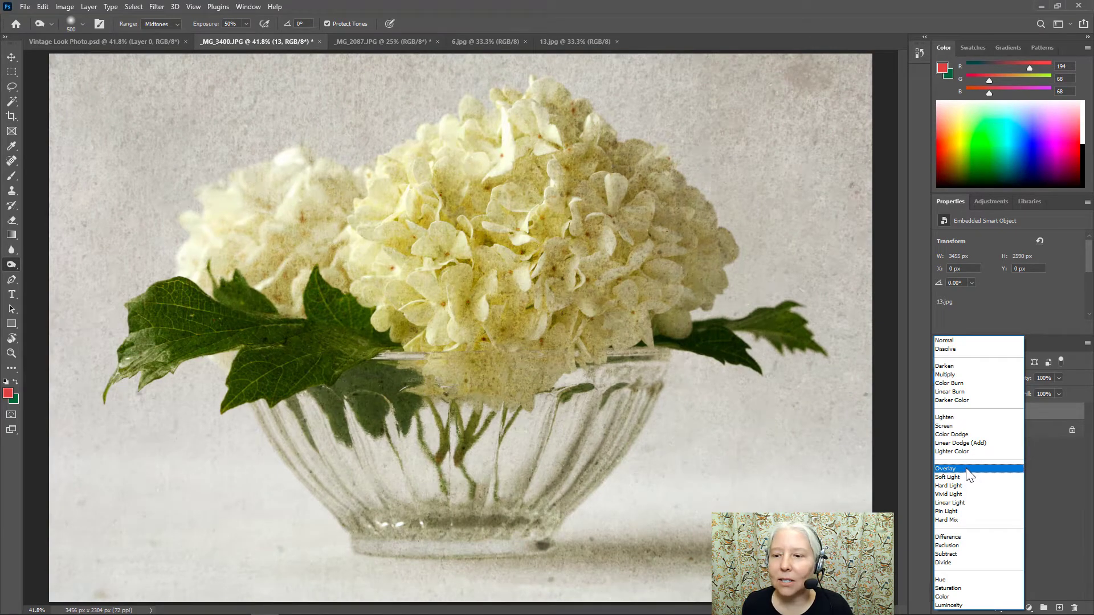
pyautogui.click(967, 470)
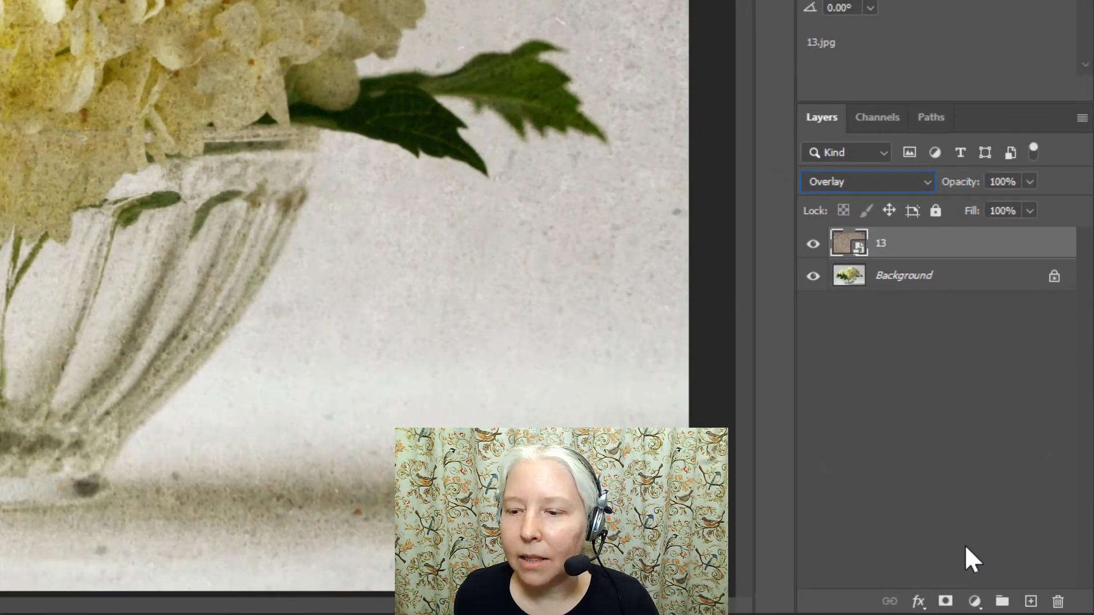
pyautogui.click(953, 604)
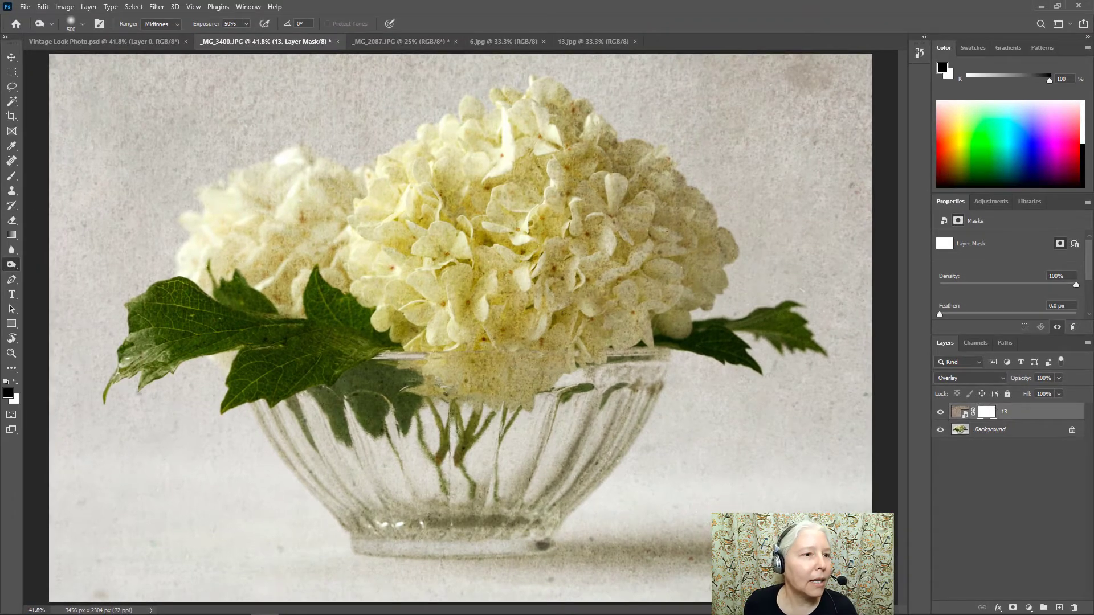
# - Choose the Brush tool with a 600 px Soft Round tip at 0% hardness and make black the foreground color
pyautogui.click(10, 174)
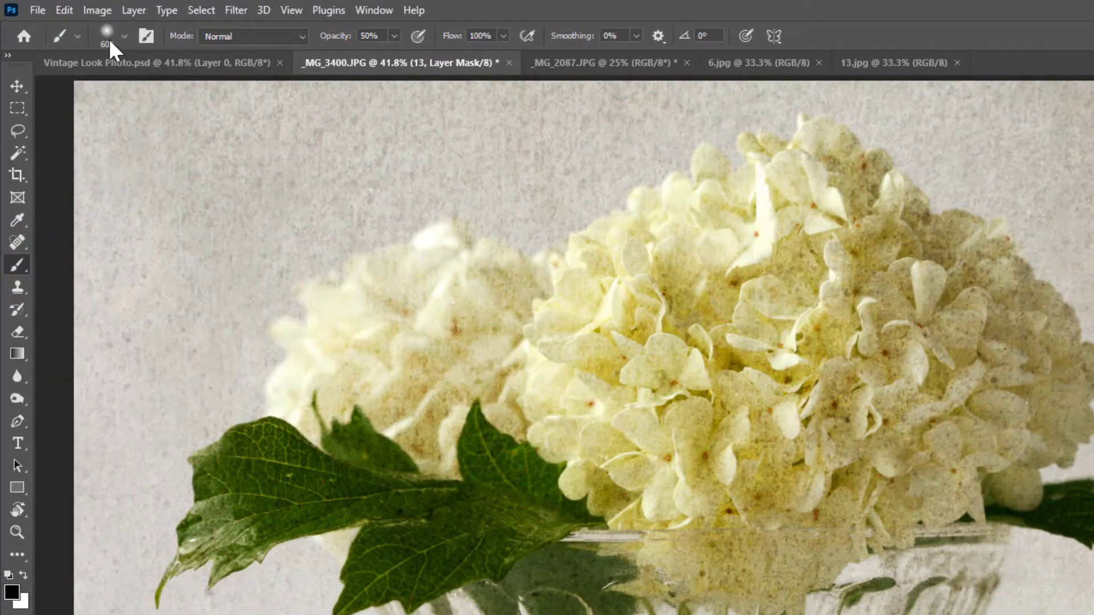
pyautogui.click(124, 35)
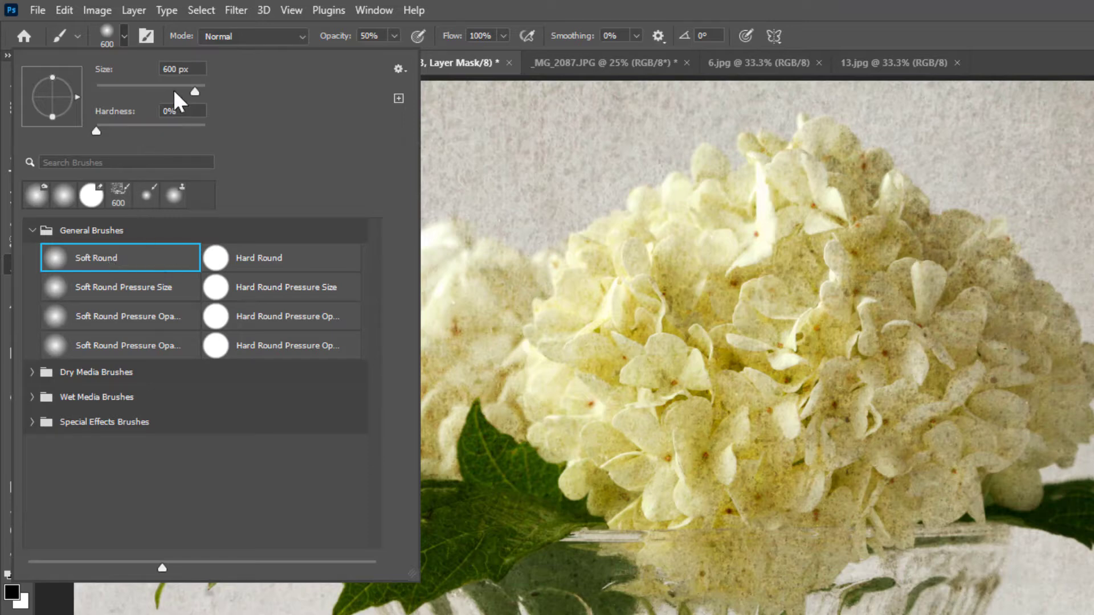
pyautogui.click(95, 132)
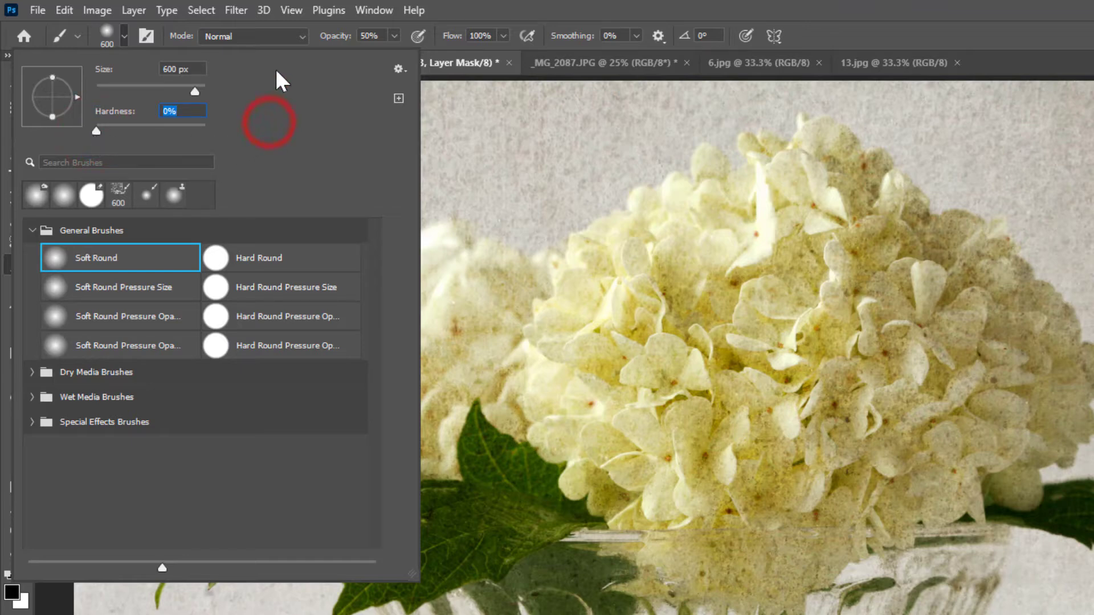
pyautogui.click(453, 10)
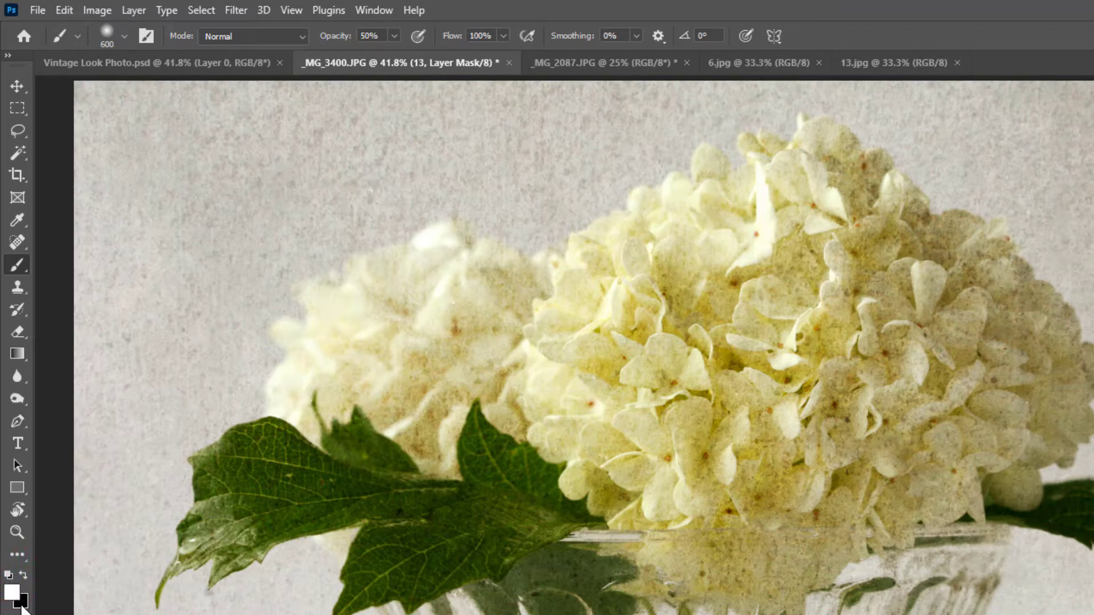
pyautogui.click(24, 574)
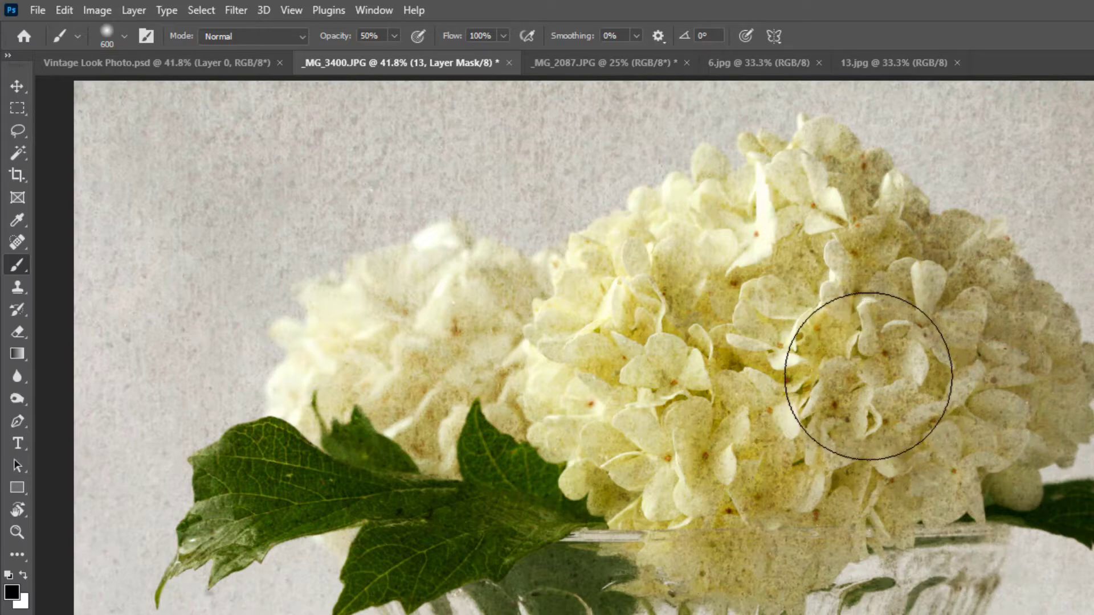
# - Paint black at 50% opacity on layer 13's mask over the centers of both hydrangea blooms to reduce the texture there
pyautogui.moveTo(876, 355)
pyautogui.mouseDown()
pyautogui.moveTo(829, 319)
pyautogui.moveTo(738, 332)
pyautogui.moveTo(704, 380)
pyautogui.moveTo(556, 382)
pyautogui.moveTo(439, 370)
pyautogui.mouseUp()
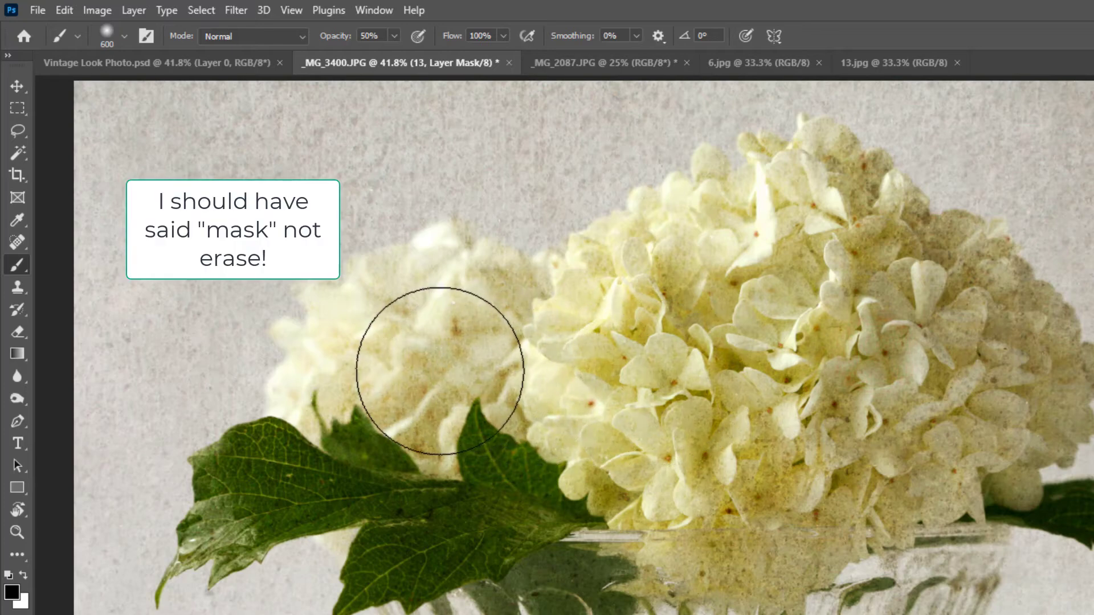
pyautogui.moveTo(632, 404)
pyautogui.mouseDown()
pyautogui.moveTo(676, 432)
pyautogui.moveTo(787, 444)
pyautogui.moveTo(890, 400)
pyautogui.moveTo(844, 337)
pyautogui.moveTo(811, 311)
pyautogui.moveTo(747, 292)
pyautogui.moveTo(758, 290)
pyautogui.moveTo(867, 321)
pyautogui.moveTo(894, 356)
pyautogui.moveTo(931, 375)
pyautogui.moveTo(919, 406)
pyautogui.moveTo(787, 453)
pyautogui.moveTo(757, 506)
pyautogui.moveTo(640, 464)
pyautogui.mouseUp()
pyautogui.moveTo(569, 430)
pyautogui.mouseDown()
pyautogui.moveTo(432, 371)
pyautogui.moveTo(516, 354)
pyautogui.moveTo(422, 357)
pyautogui.moveTo(391, 373)
pyautogui.moveTo(486, 417)
pyautogui.mouseUp()
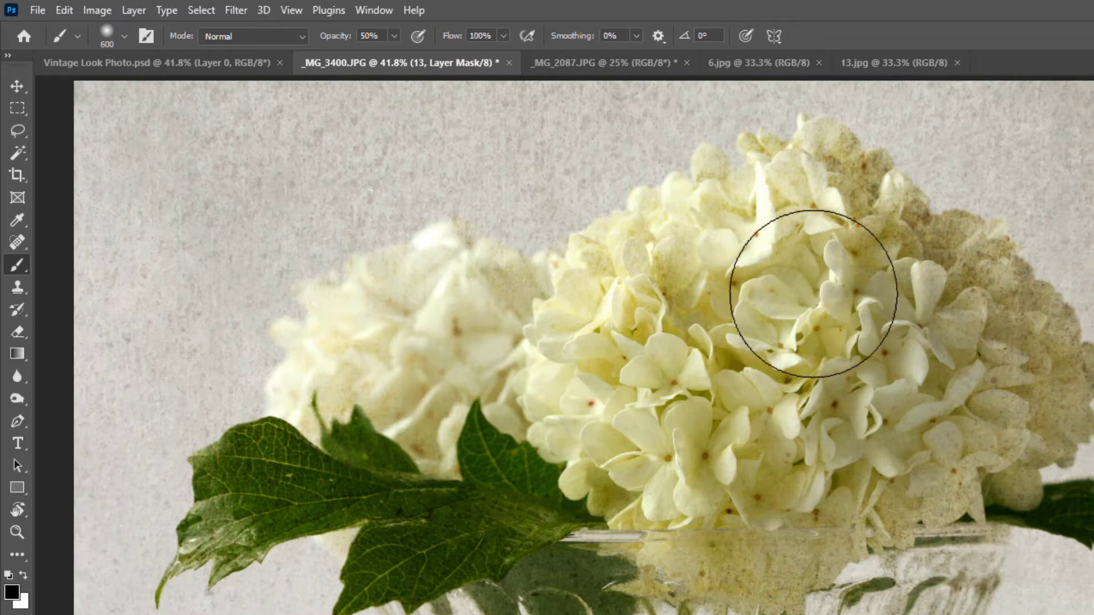
pyautogui.moveTo(710, 280)
pyautogui.mouseDown()
pyautogui.moveTo(669, 334)
pyautogui.moveTo(790, 281)
pyautogui.moveTo(818, 280)
pyautogui.mouseUp()
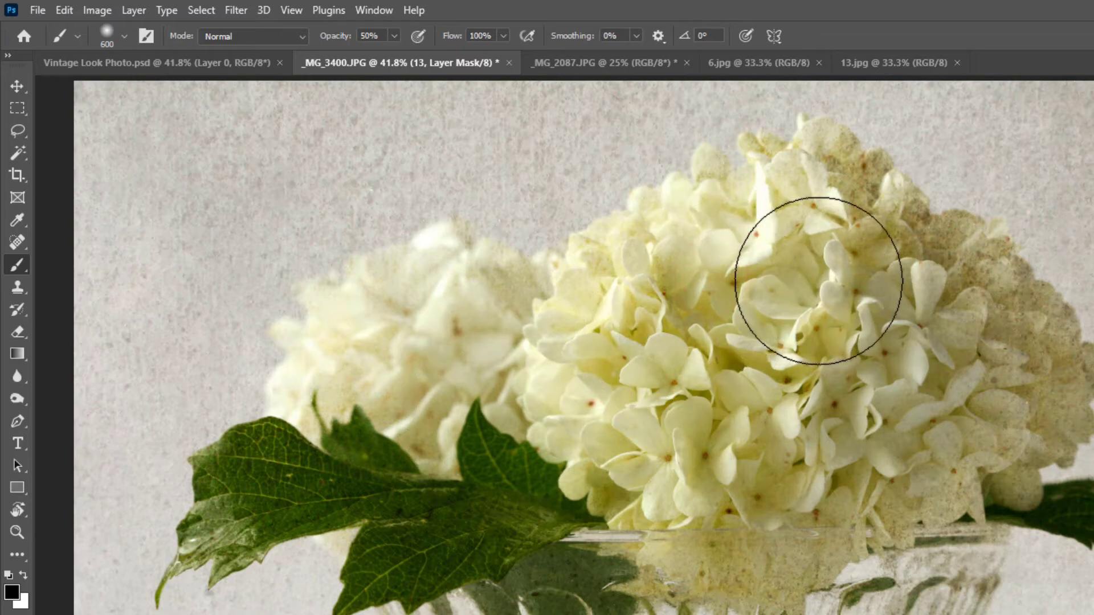
pyautogui.click(820, 281)
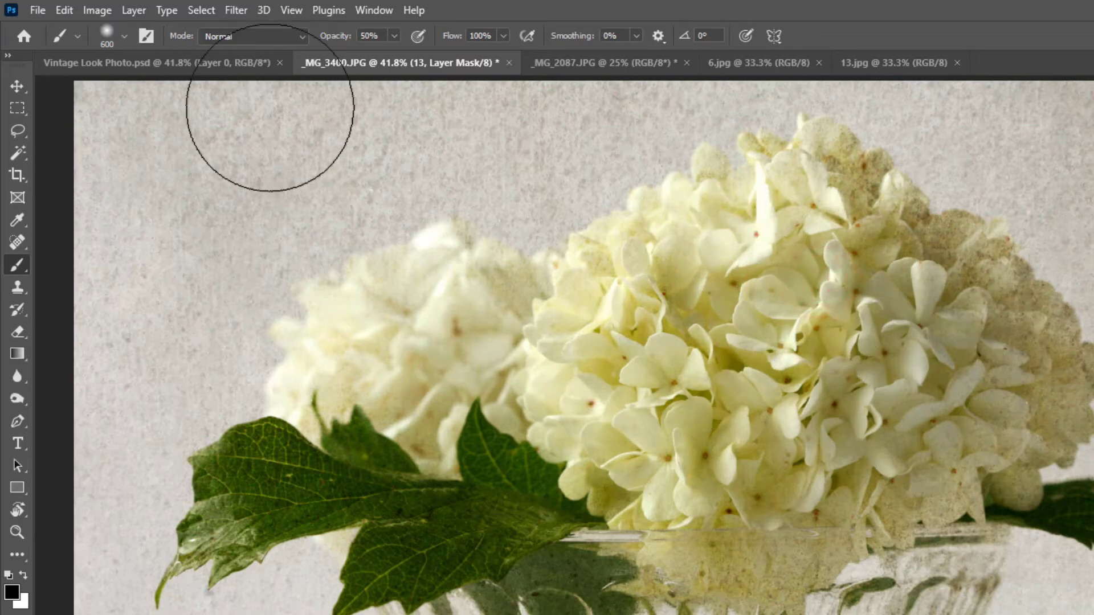
# - Paint more black on layer 13's mask over the large bloom's upper, right and lower edges and the area between the two blooms
pyautogui.click(372, 36)
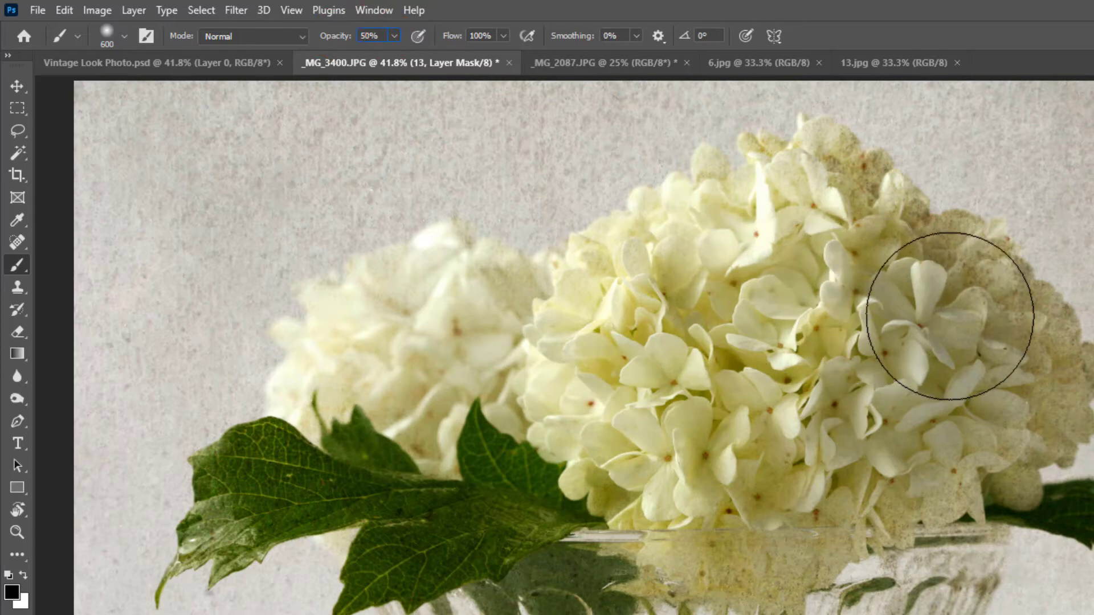
pyautogui.moveTo(949, 317)
pyautogui.mouseDown()
pyautogui.moveTo(994, 374)
pyautogui.moveTo(996, 403)
pyautogui.moveTo(909, 420)
pyautogui.moveTo(780, 505)
pyautogui.moveTo(701, 520)
pyautogui.moveTo(747, 505)
pyautogui.mouseUp()
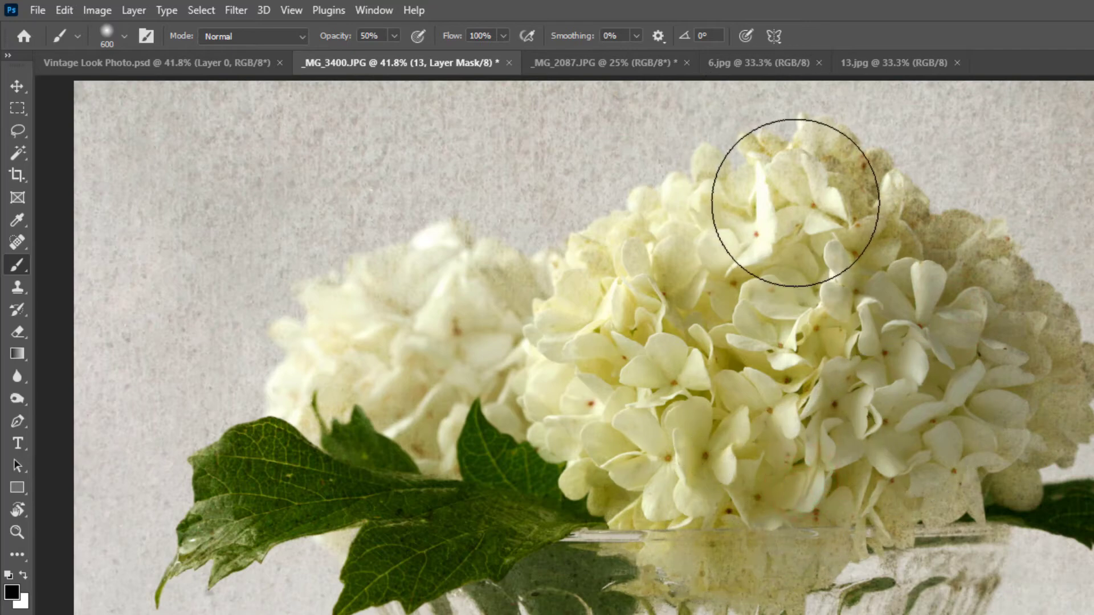
pyautogui.moveTo(874, 220); pyautogui.dragTo(927, 228)
pyautogui.moveTo(975, 315); pyautogui.dragTo(1021, 351)
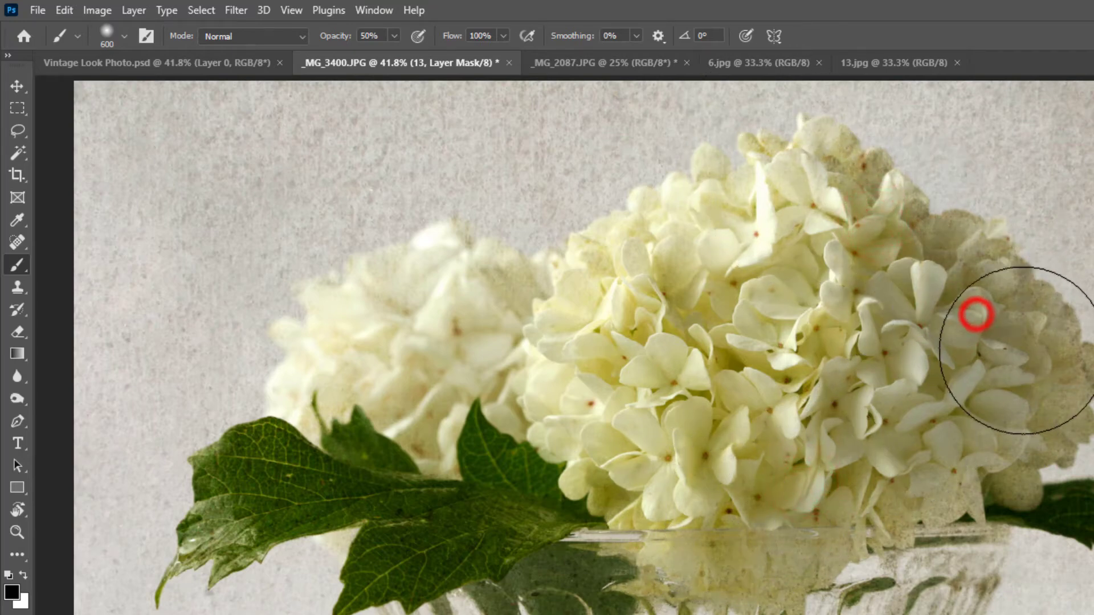
pyautogui.click(1062, 398)
pyautogui.click(1037, 456)
pyautogui.click(535, 298)
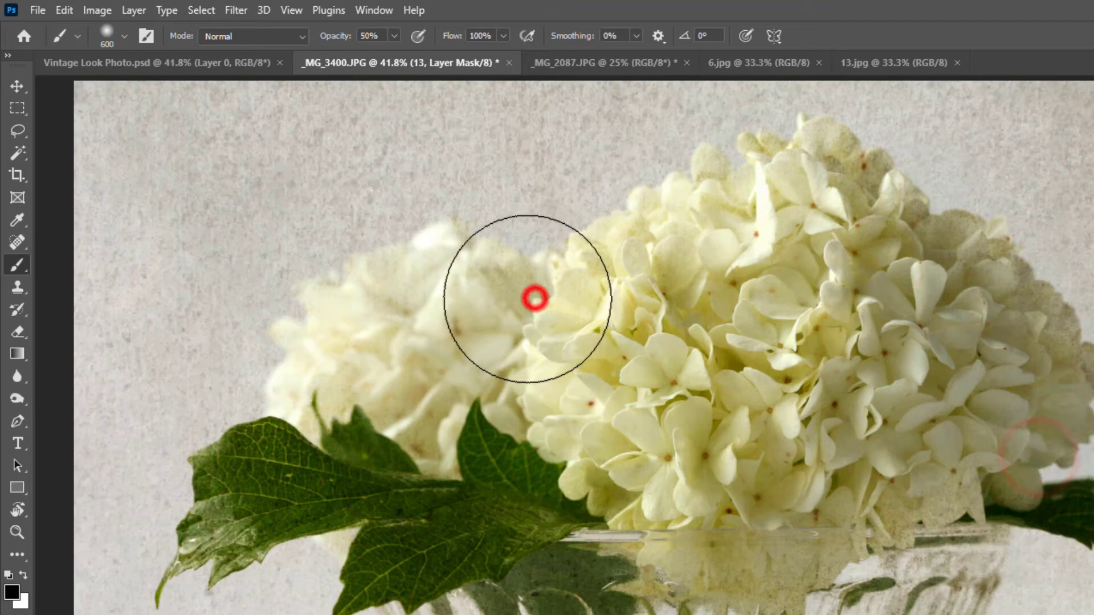
pyautogui.click(824, 534)
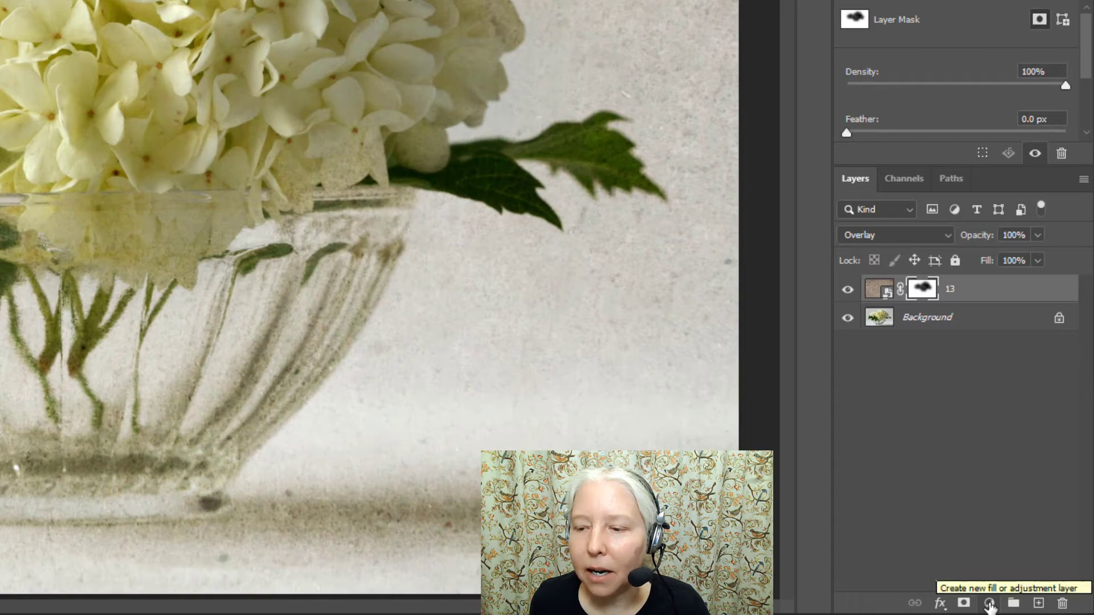
# - Add a Photo Filter adjustment layer above texture layer 13, try Sepia at 88% density, and switch the filter to Blue
pyautogui.click(989, 605)
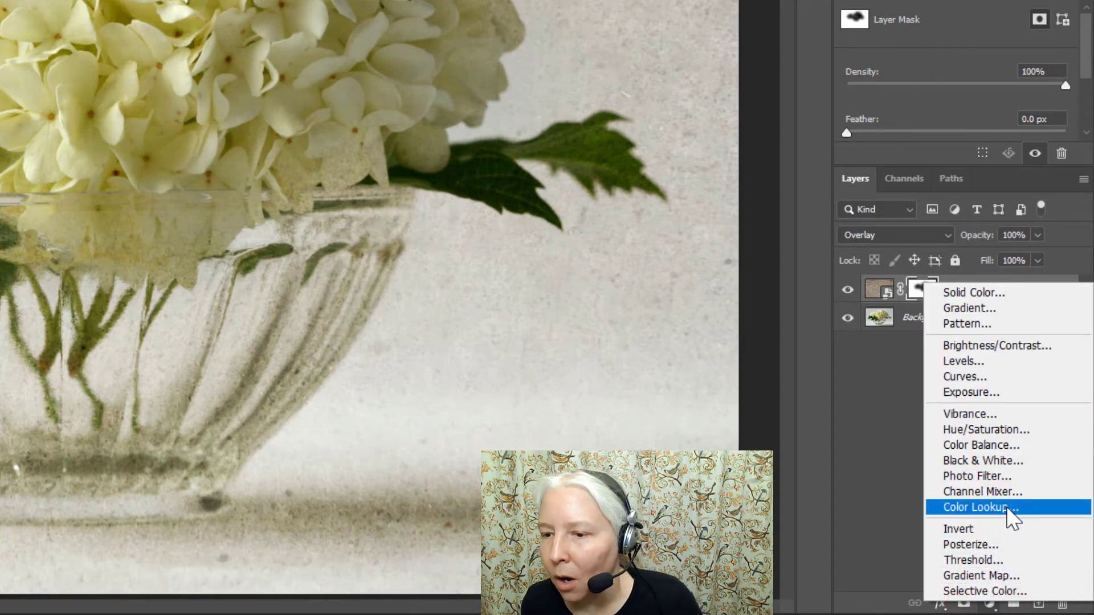
pyautogui.click(1007, 478)
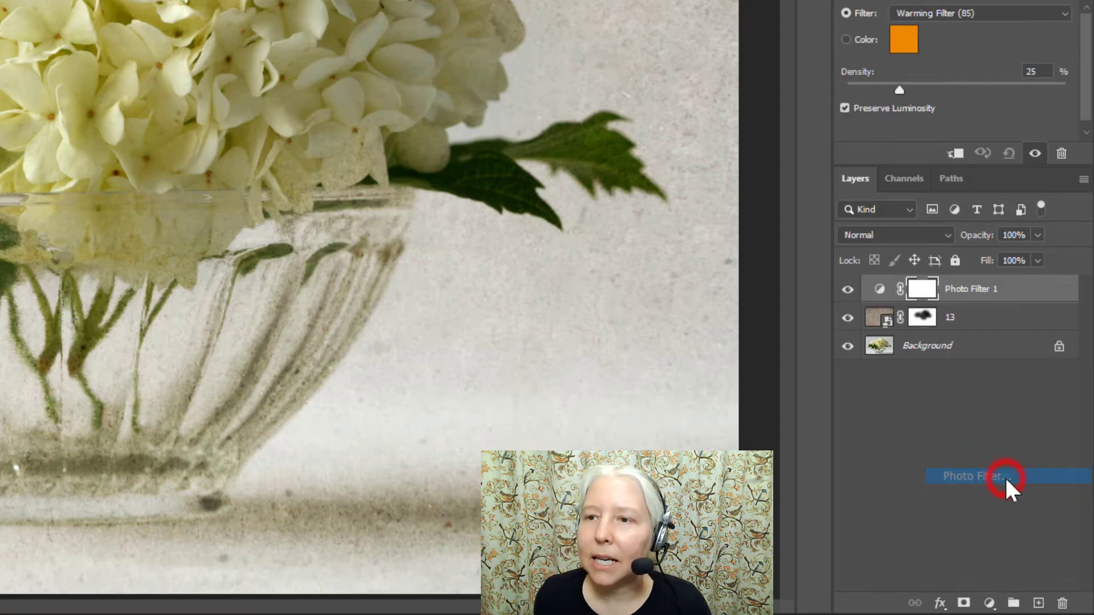
pyautogui.click(1066, 13)
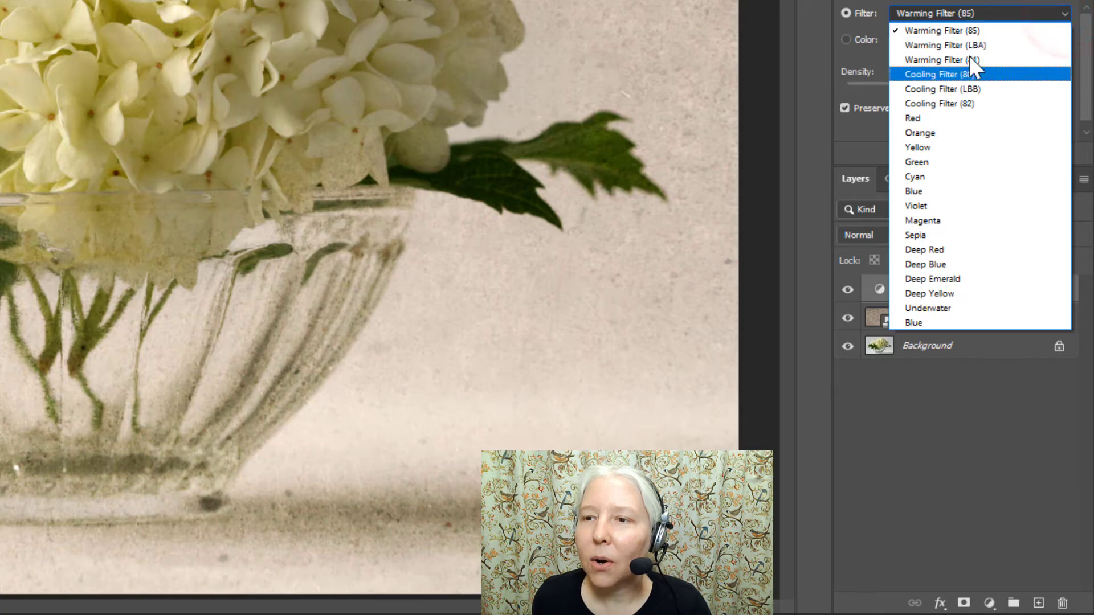
pyautogui.click(928, 236)
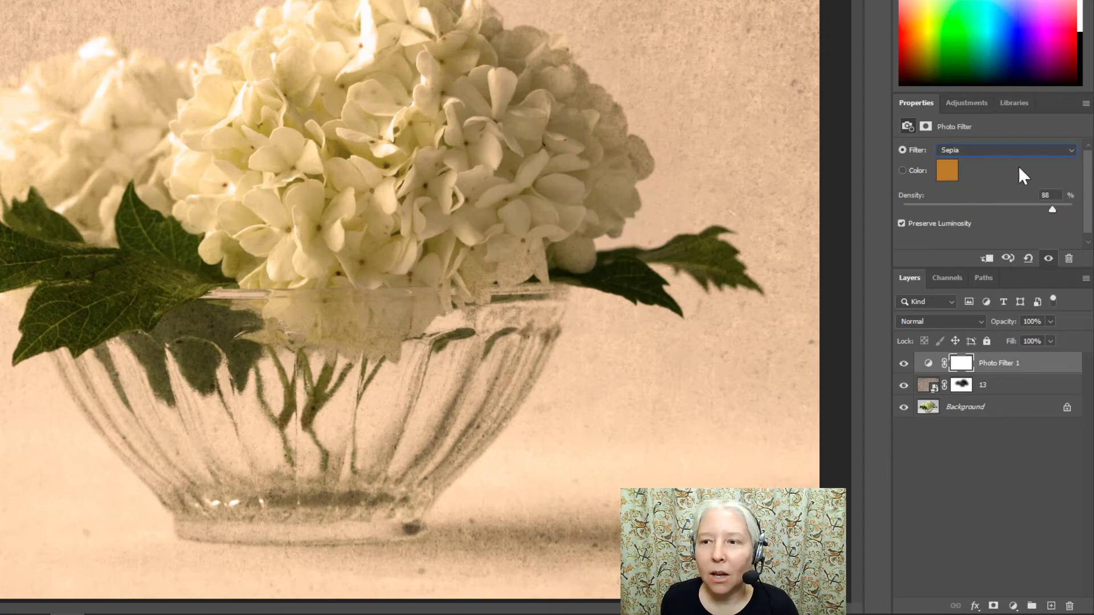
pyautogui.click(1071, 151)
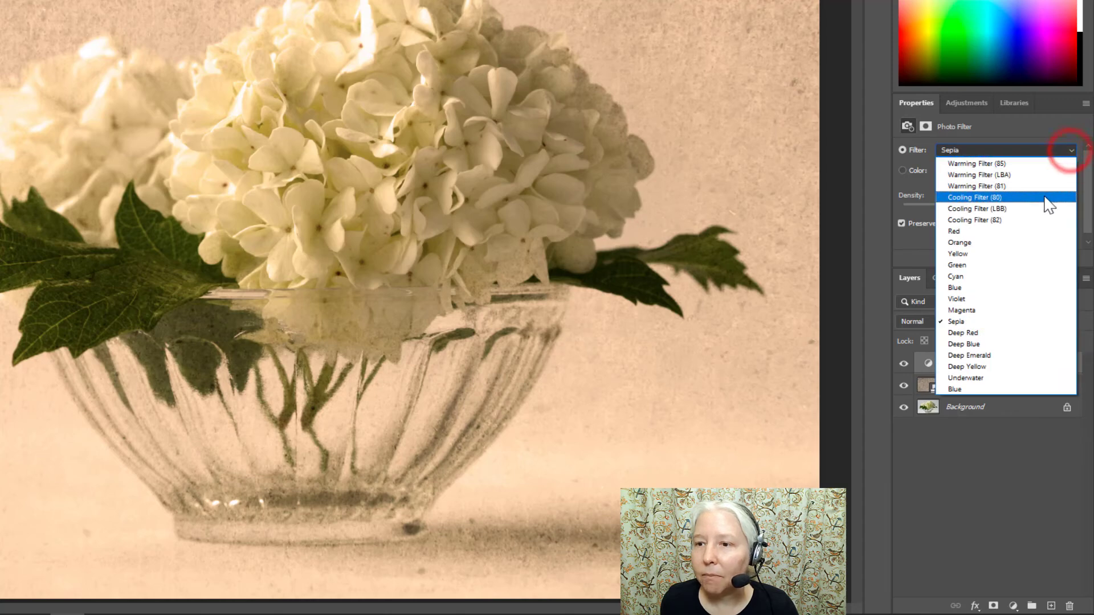
pyautogui.click(1037, 288)
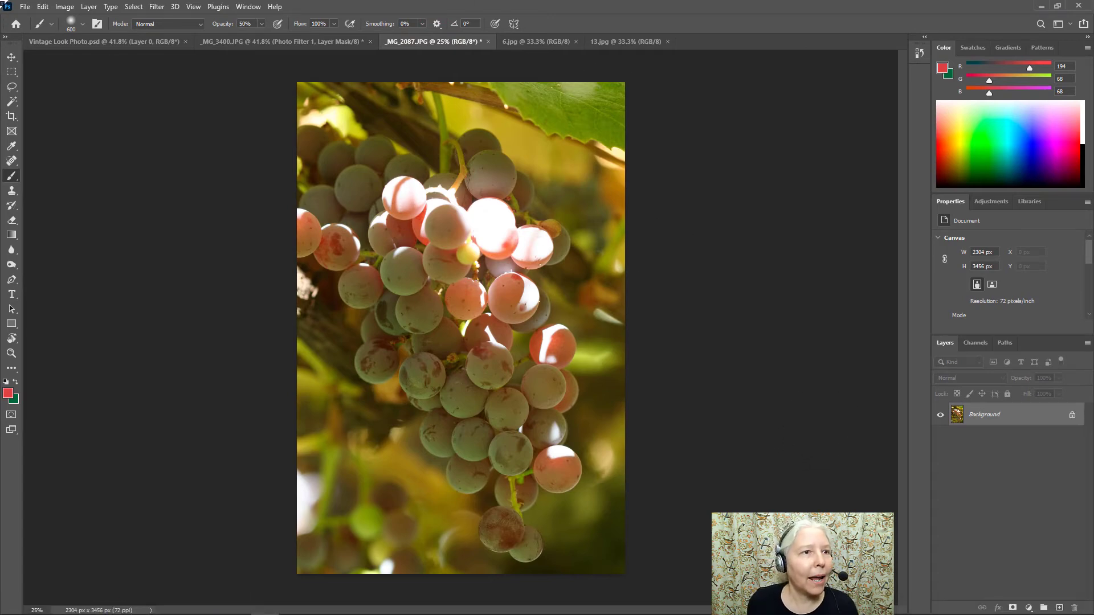
# - Place the 6 JPG texture from Downloads as an embedded image in the grape photo _MG_2087.JPG
pyautogui.click(25, 7)
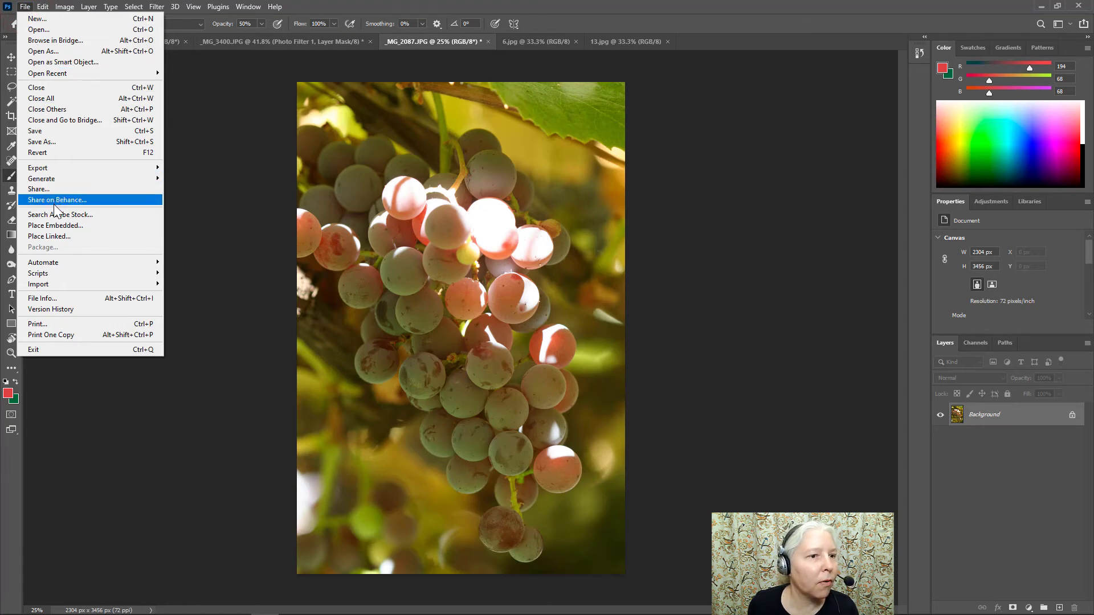
pyautogui.click(53, 225)
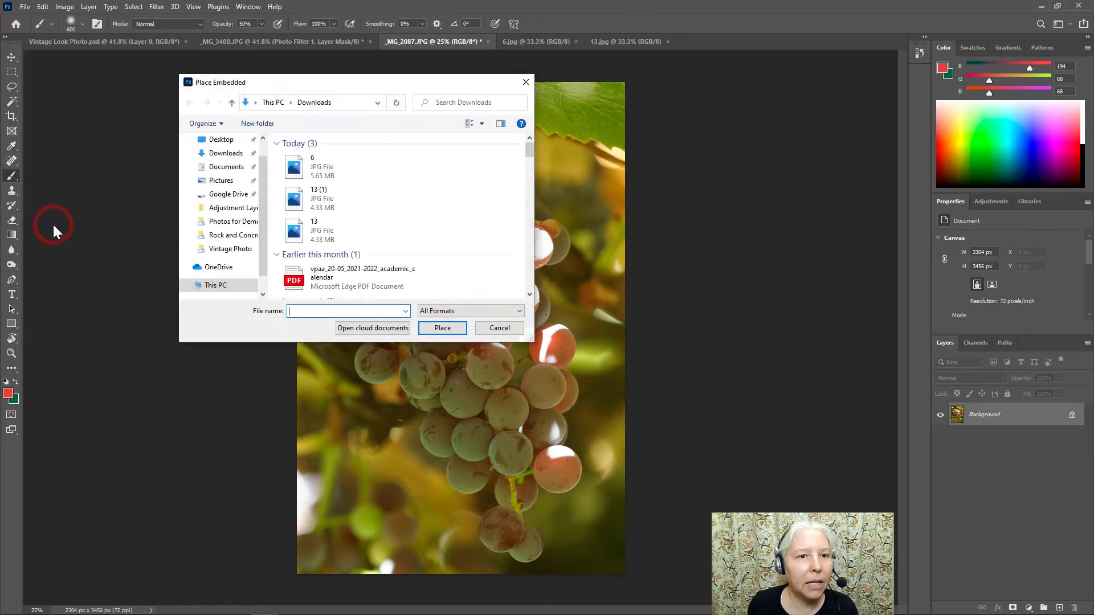
pyautogui.click(298, 166)
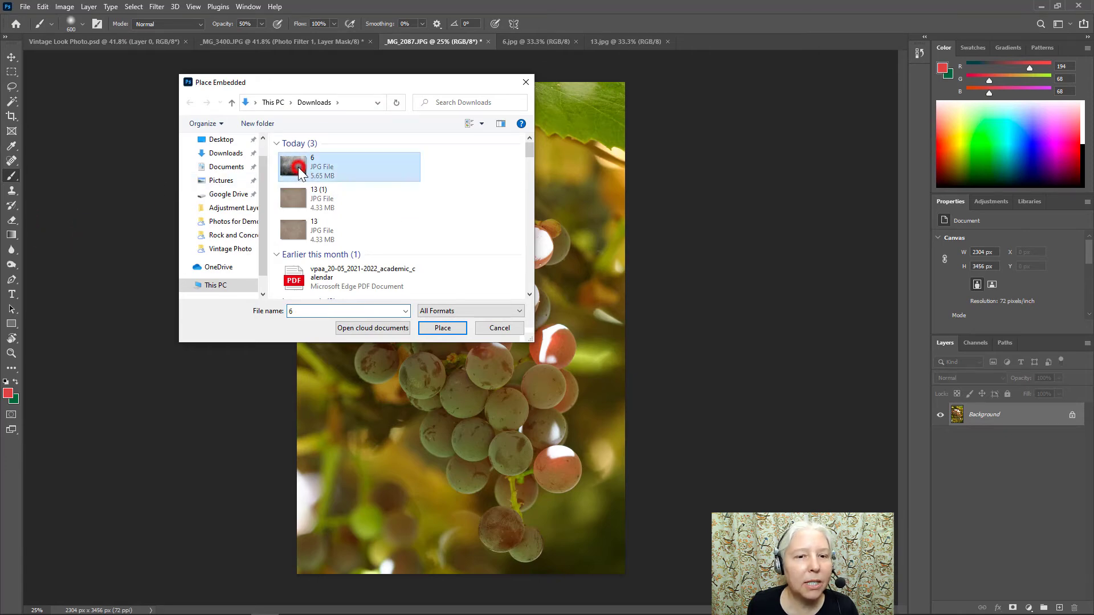
pyautogui.click(440, 325)
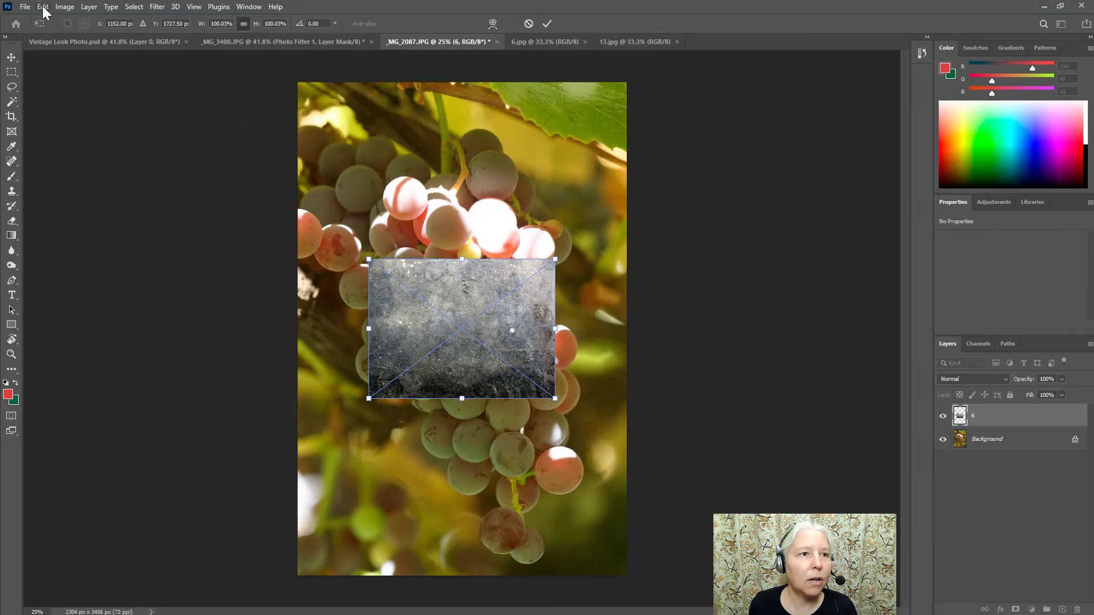
# - Rotate the placed texture 6 by 90° clockwise to match the portrait photo
pyautogui.click(43, 9)
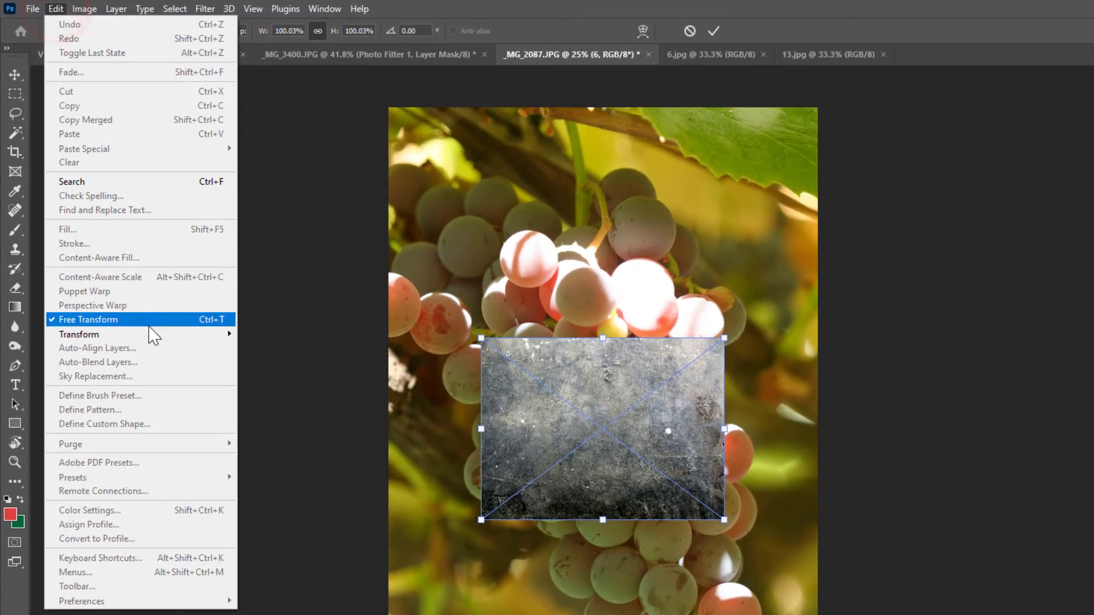
pyautogui.moveTo(152, 335)
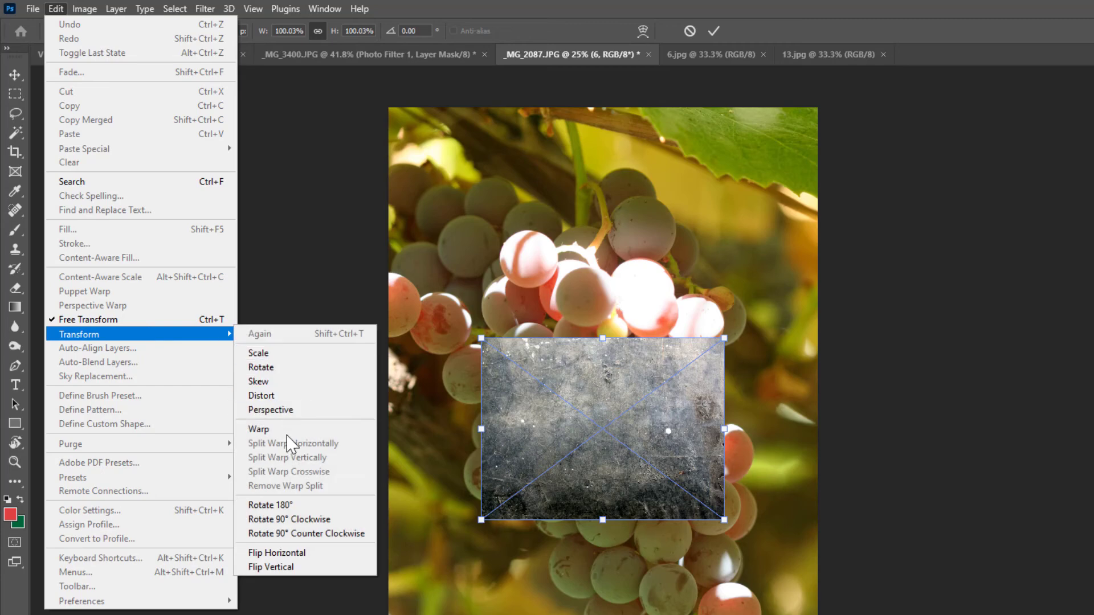
pyautogui.click(302, 520)
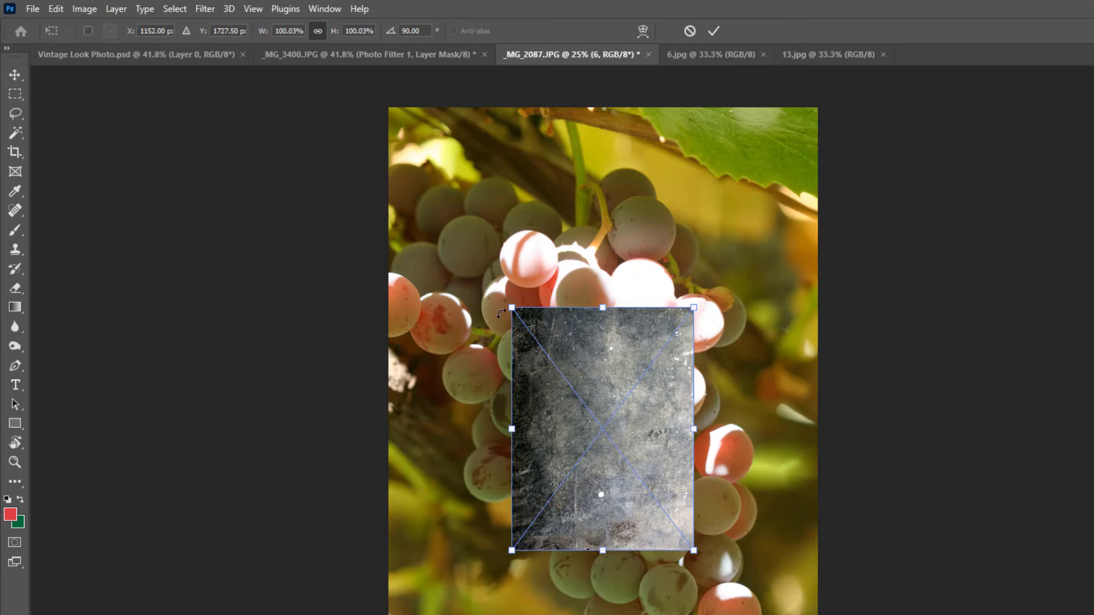
# - Scale texture 6 proportionally to about 264%, center it so it covers the whole grape photo, and commit the transform
pyautogui.moveTo(507, 304); pyautogui.dragTo(360, 142)
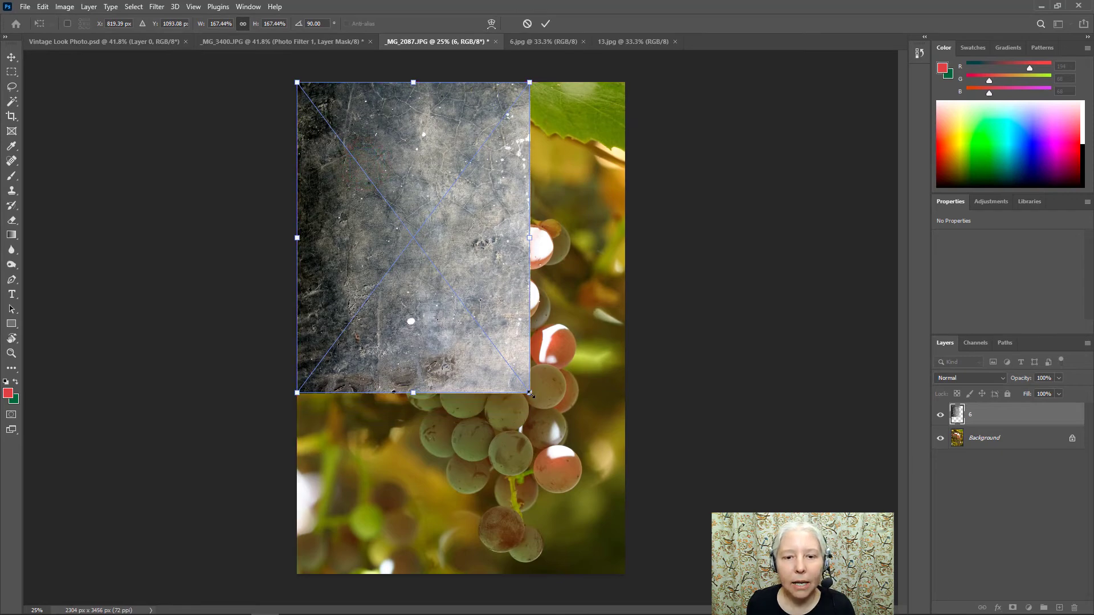
pyautogui.moveTo(529, 394); pyautogui.dragTo(694, 554)
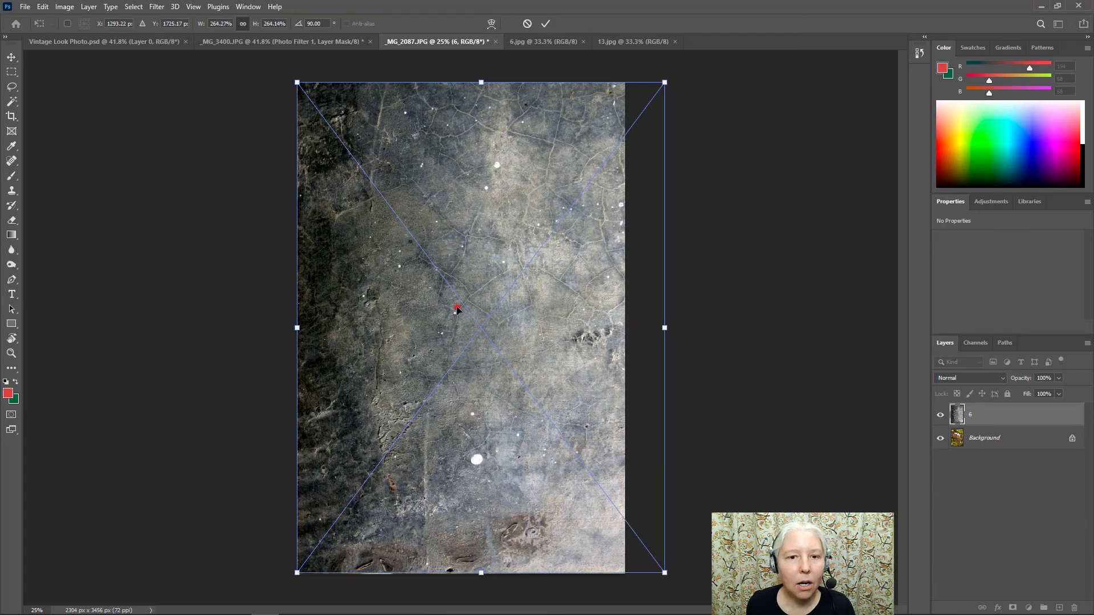
pyautogui.moveTo(457, 309); pyautogui.dragTo(438, 304)
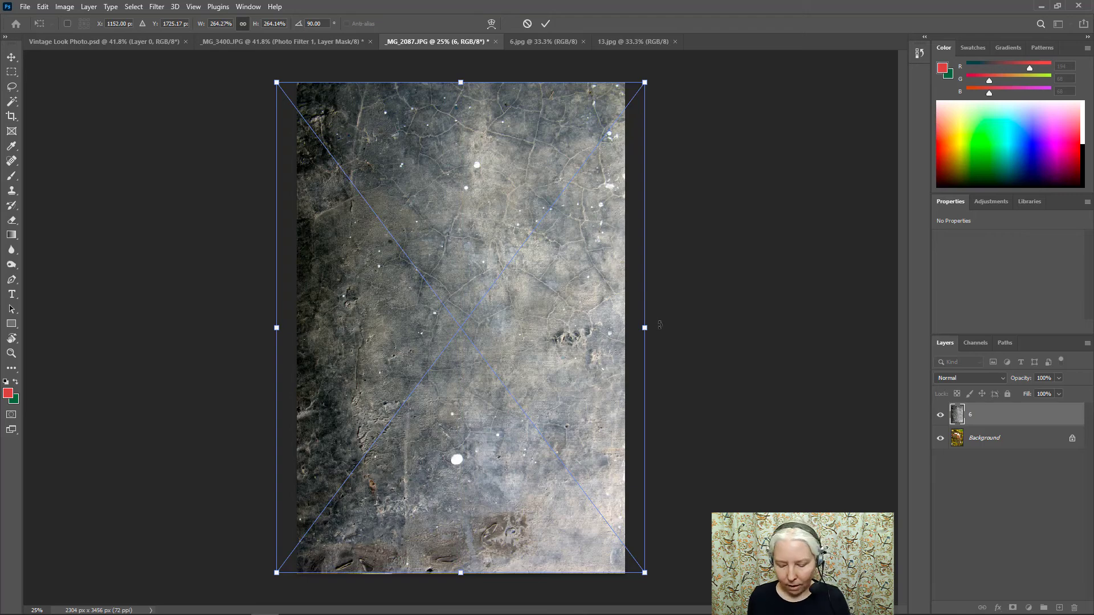
pyautogui.press('Return')
# - With the Brush tool active, set the blend mode of texture layer 6 to Overlay and add a white layer mask to it
pyautogui.press('b')
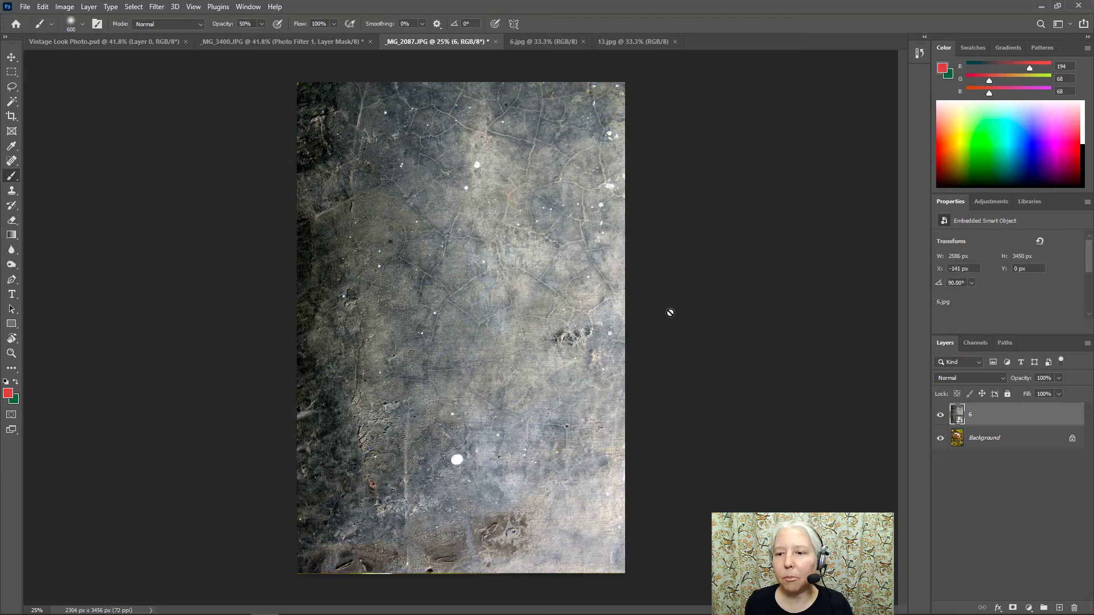
pyautogui.click(978, 378)
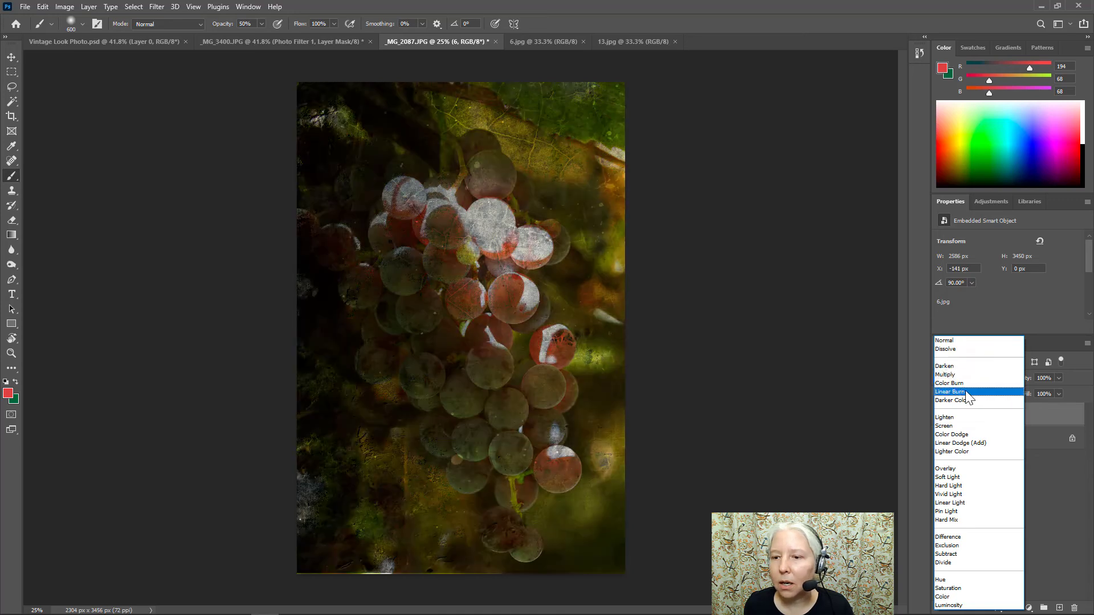
pyautogui.click(947, 470)
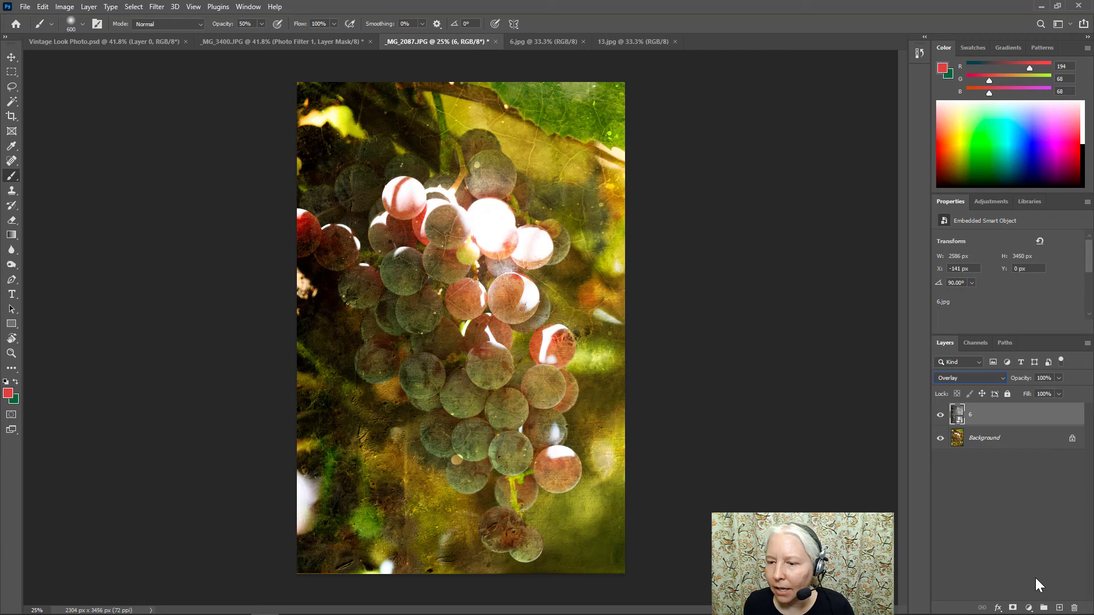
pyautogui.click(1012, 607)
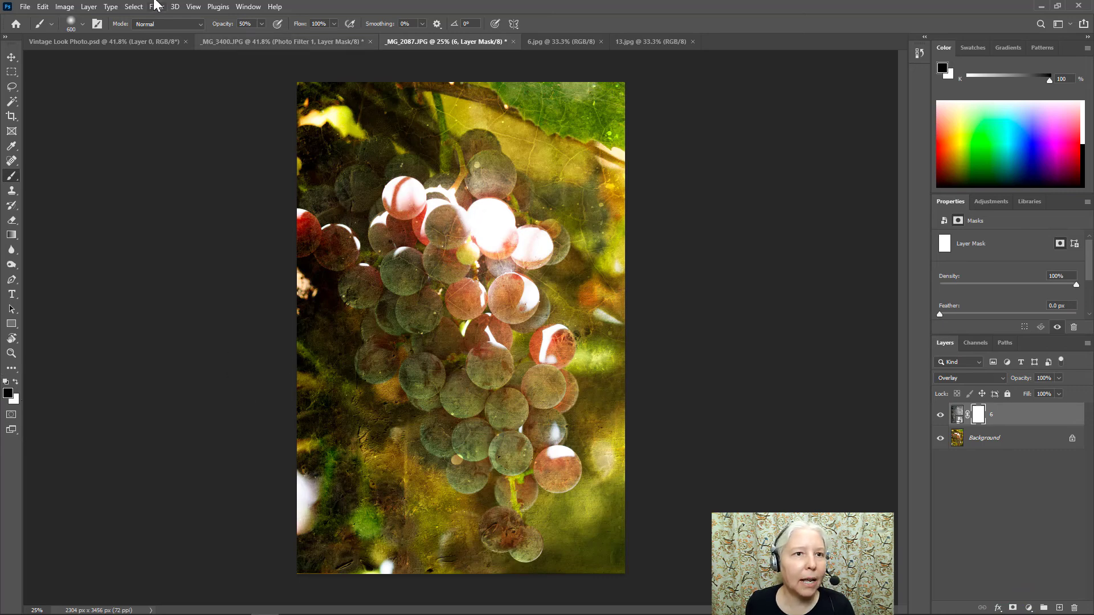
# - Paint black at 50% opacity on layer 6's mask over the central grapes of the bunch to reduce the texture there
pyautogui.moveTo(488, 220)
pyautogui.mouseDown()
pyautogui.moveTo(471, 232)
pyautogui.moveTo(481, 244)
pyautogui.mouseUp()
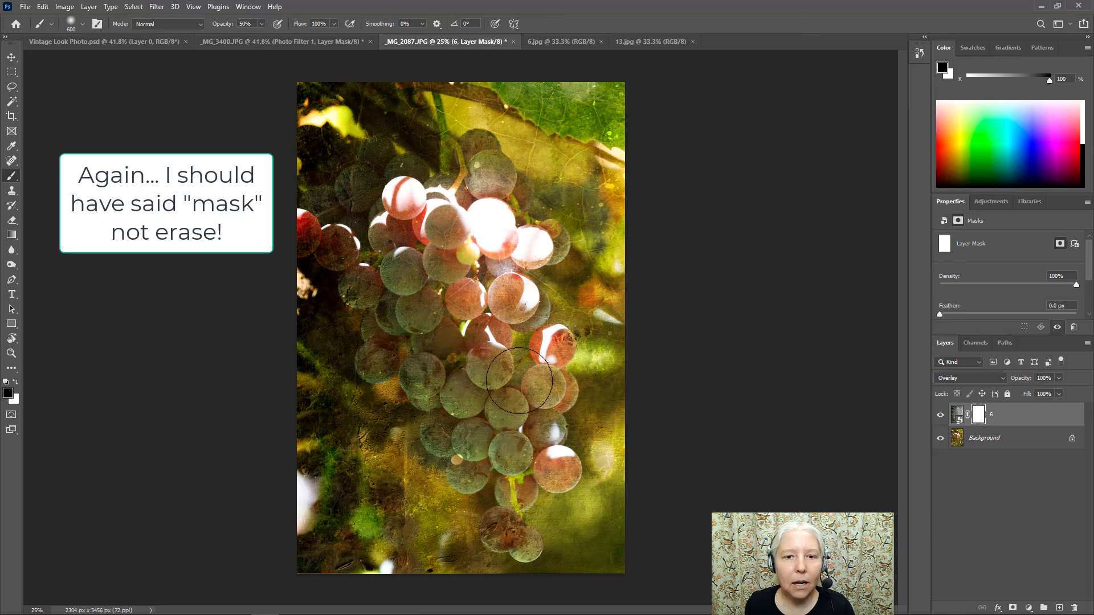
pyautogui.click(407, 277)
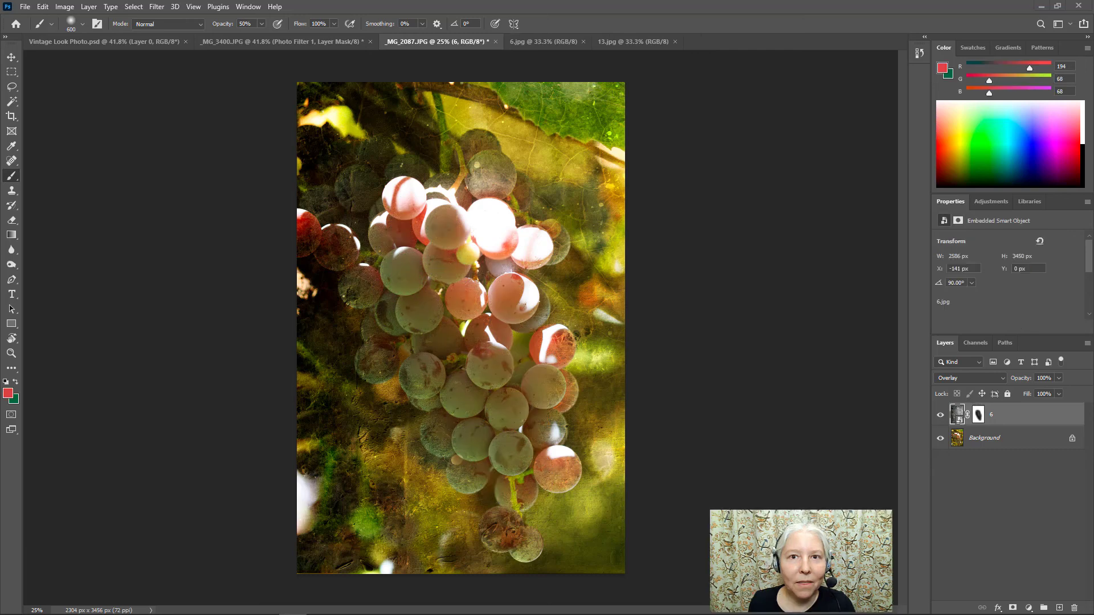
# - Add a Photo Filter adjustment layer above texture layer 6 and set its filter to Deep Blue
pyautogui.click(1029, 609)
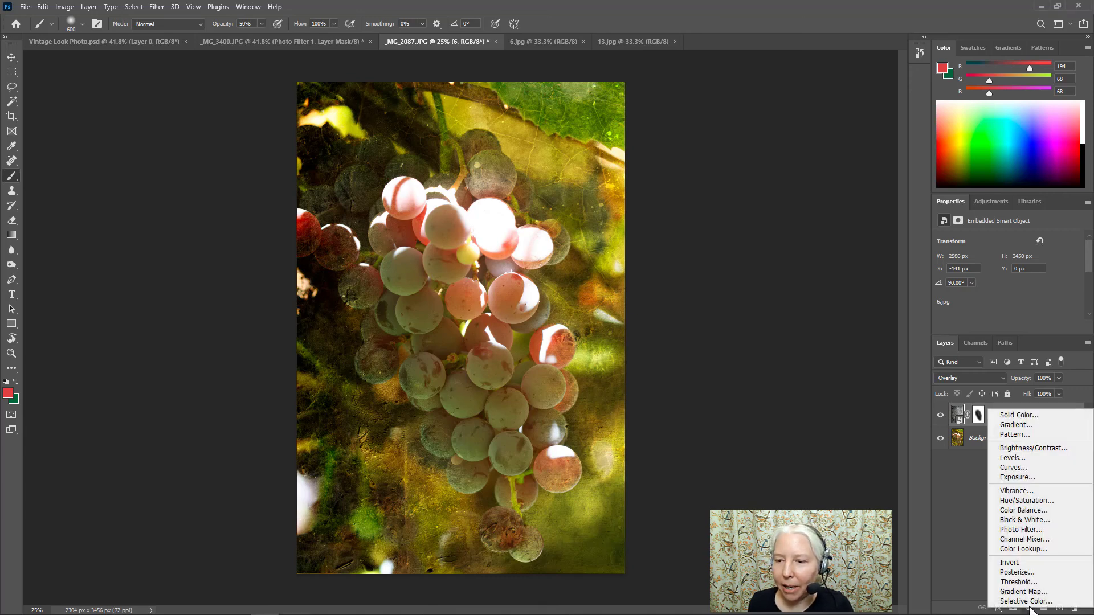
pyautogui.click(1029, 529)
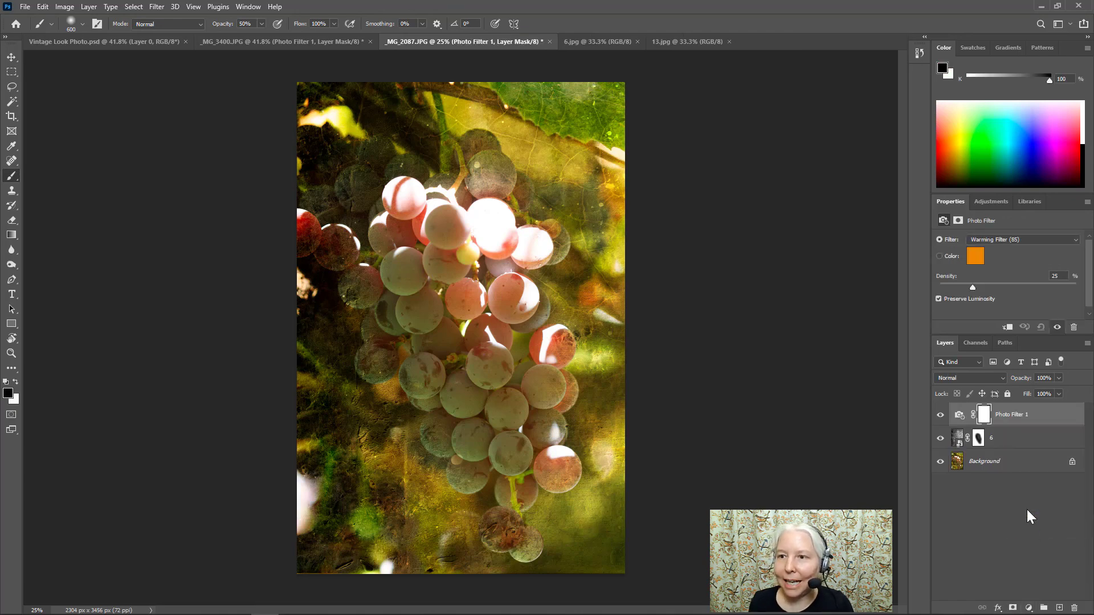
pyautogui.click(1074, 240)
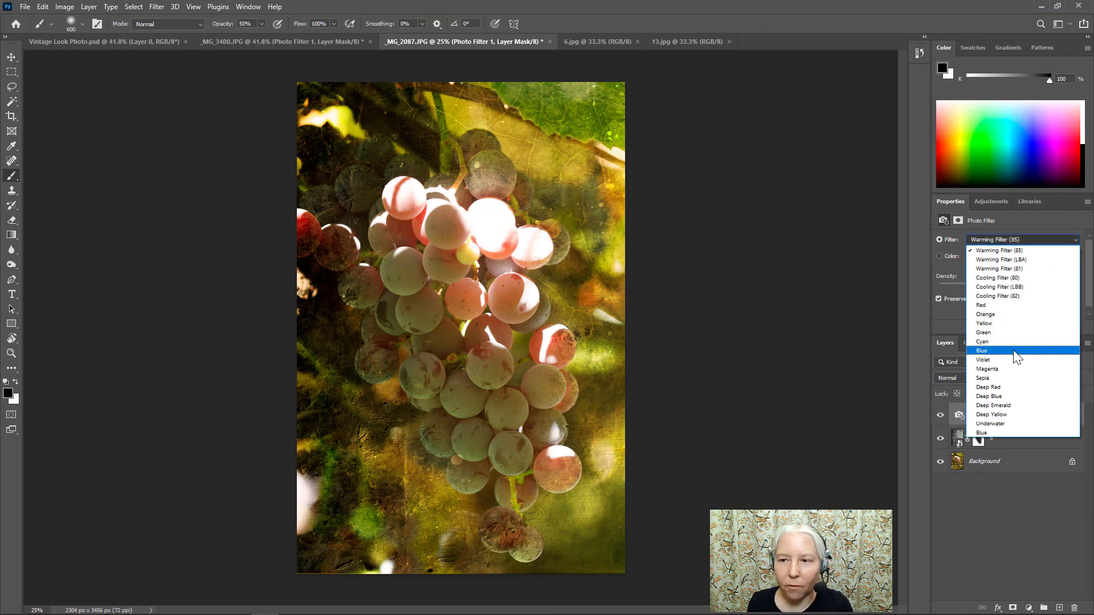
pyautogui.click(993, 397)
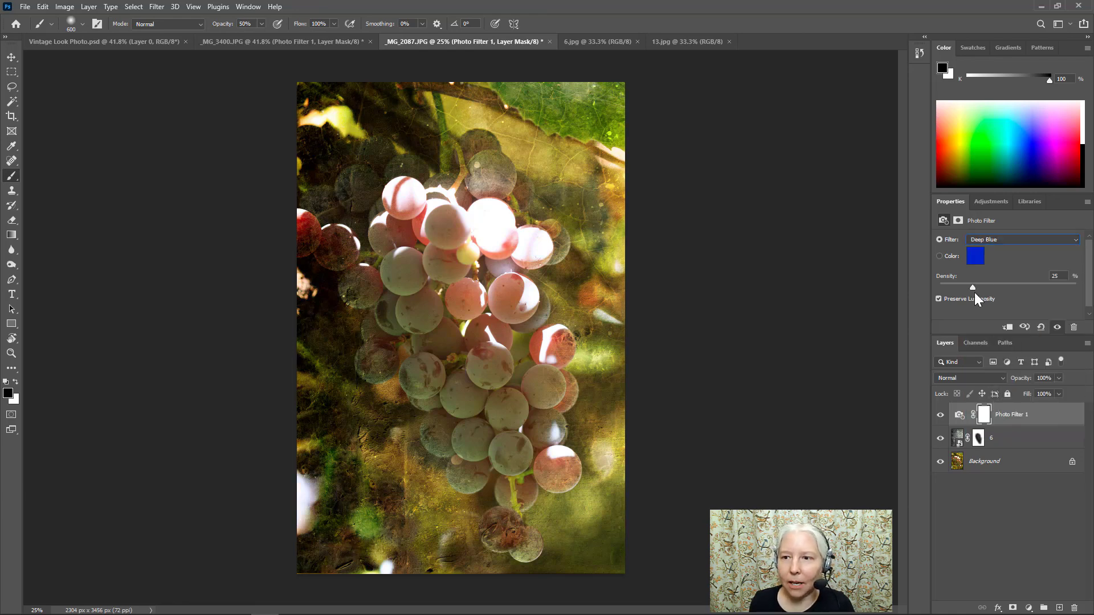